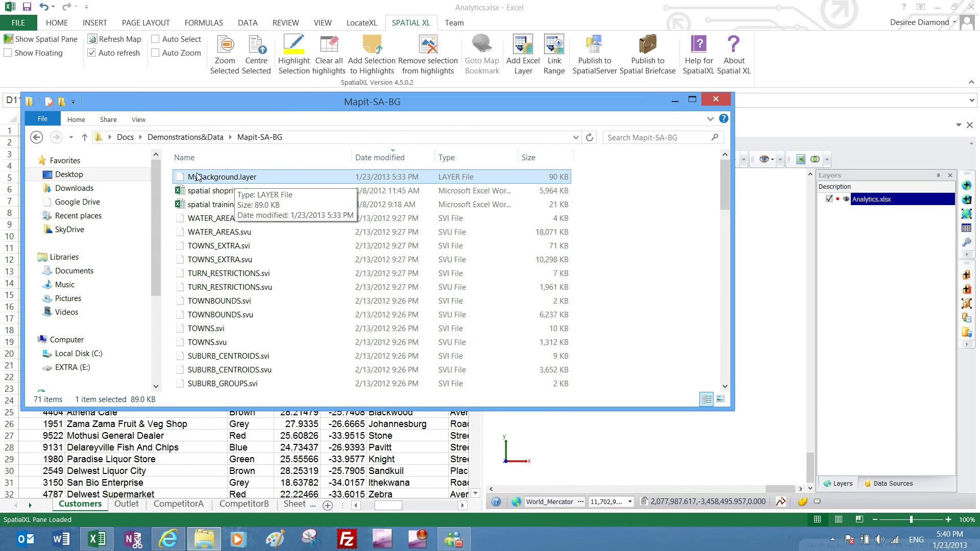
Step: Add the MyBackground.layer file from the Mapit-SA-BG folder to the map's layer list
drag(194, 178, 883, 267)
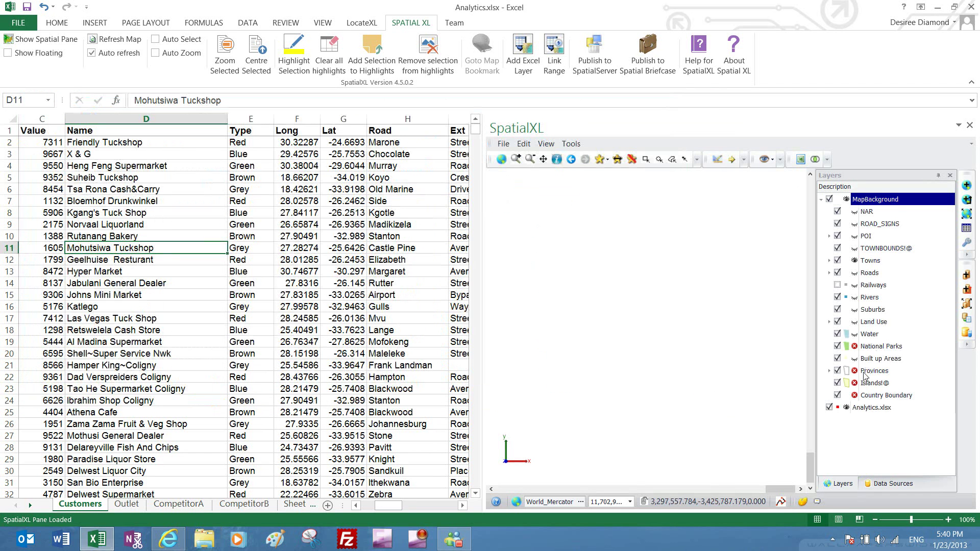
click(864, 374)
click(866, 384)
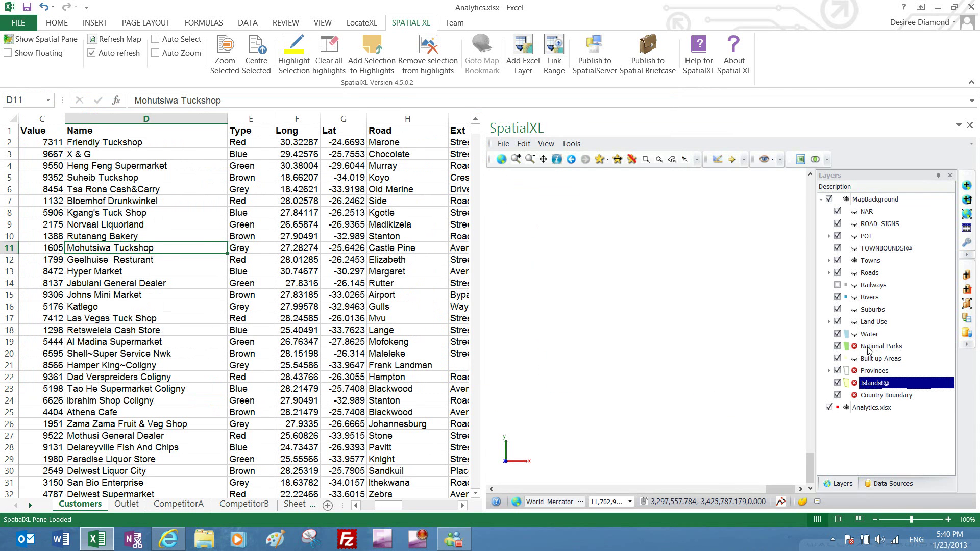
Step: Check the National Parks layer's properties for its last loading error
click(870, 350)
right_click(875, 348)
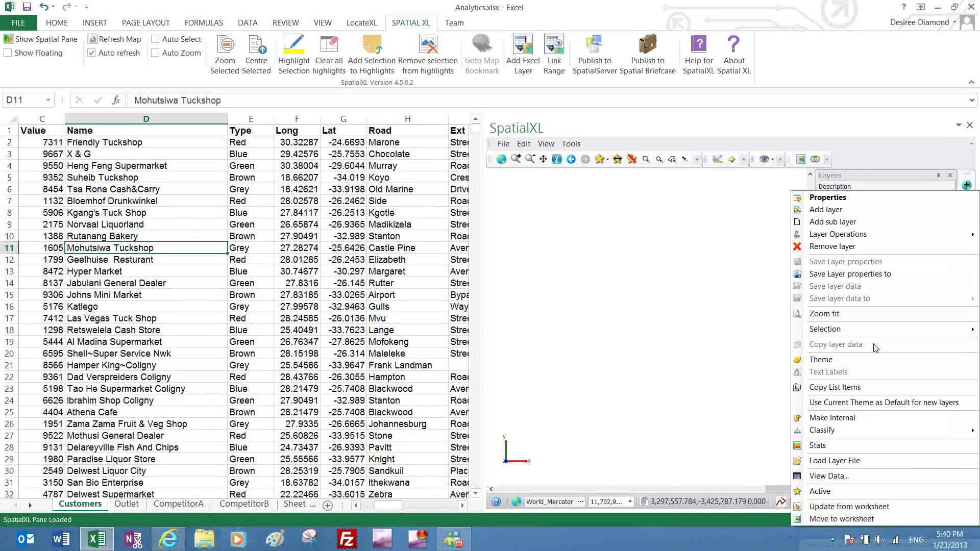
click(822, 205)
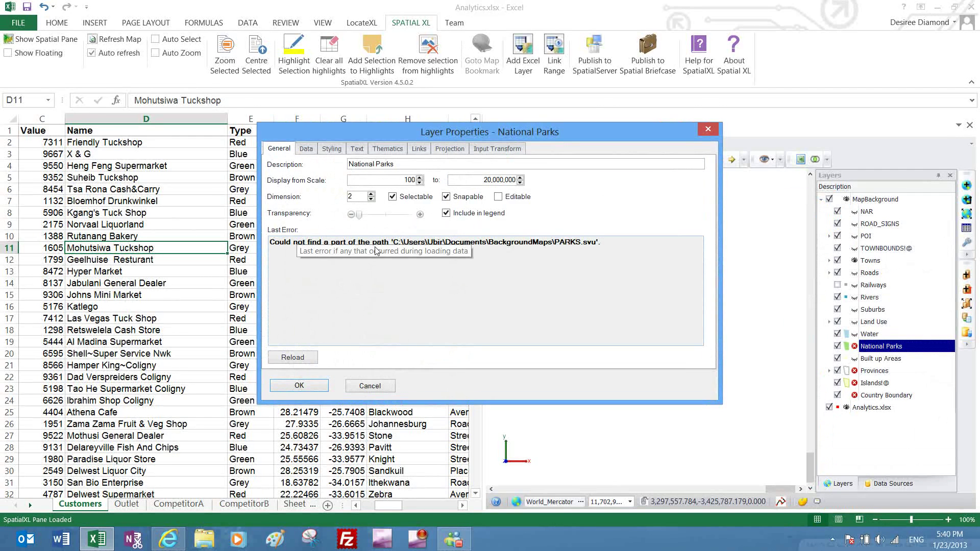
click(311, 387)
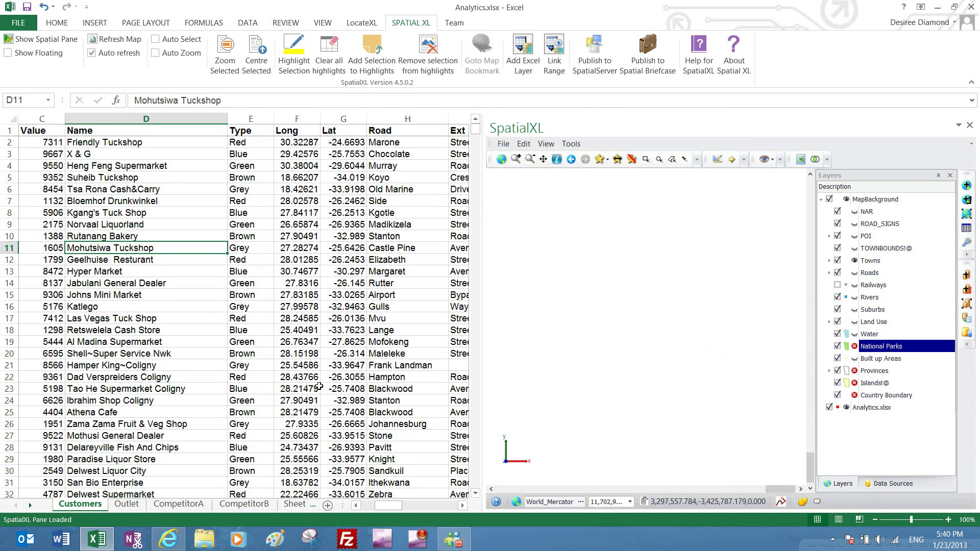
Step: Open the settings of the Shapes connection in the MapBackground layer's data properties
click(877, 201)
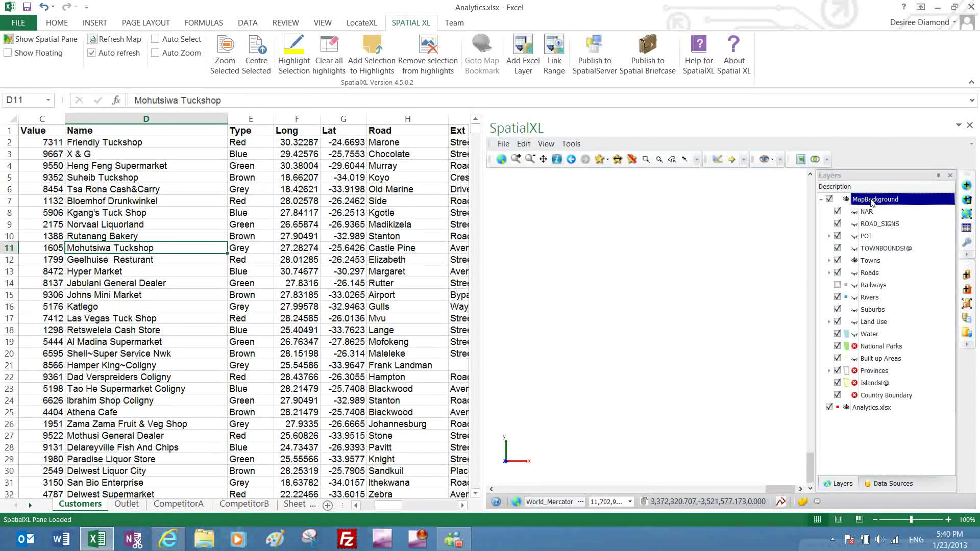
click(821, 200)
click(821, 200)
right_click(874, 201)
click(839, 198)
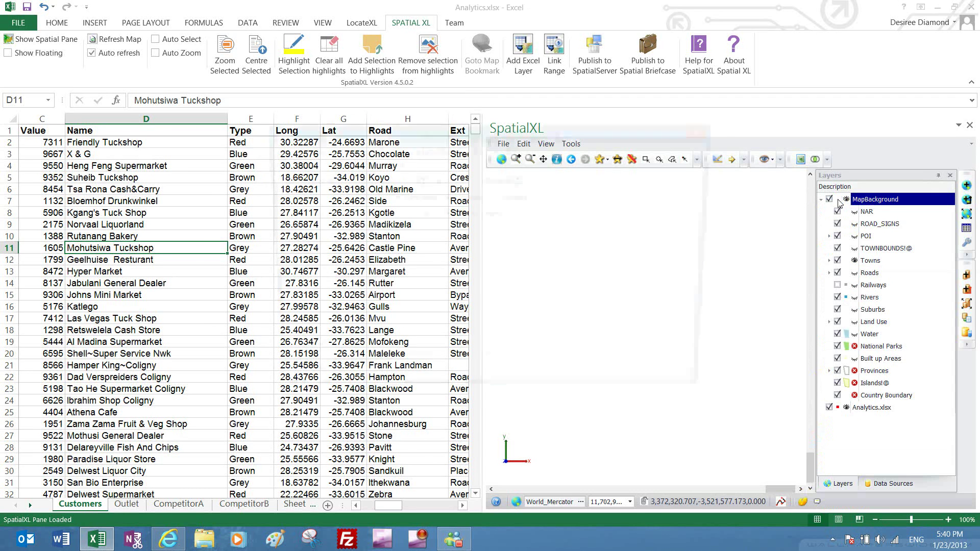
click(305, 148)
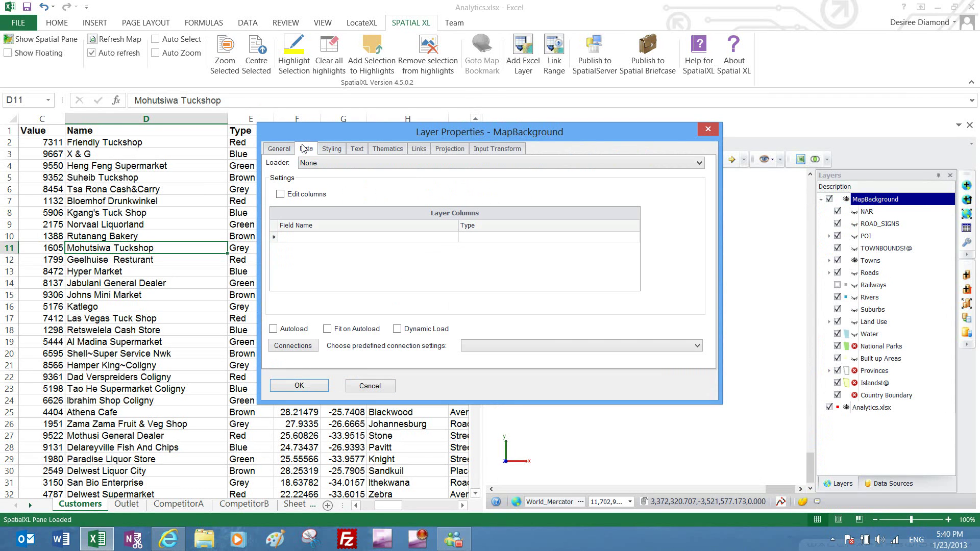
click(293, 347)
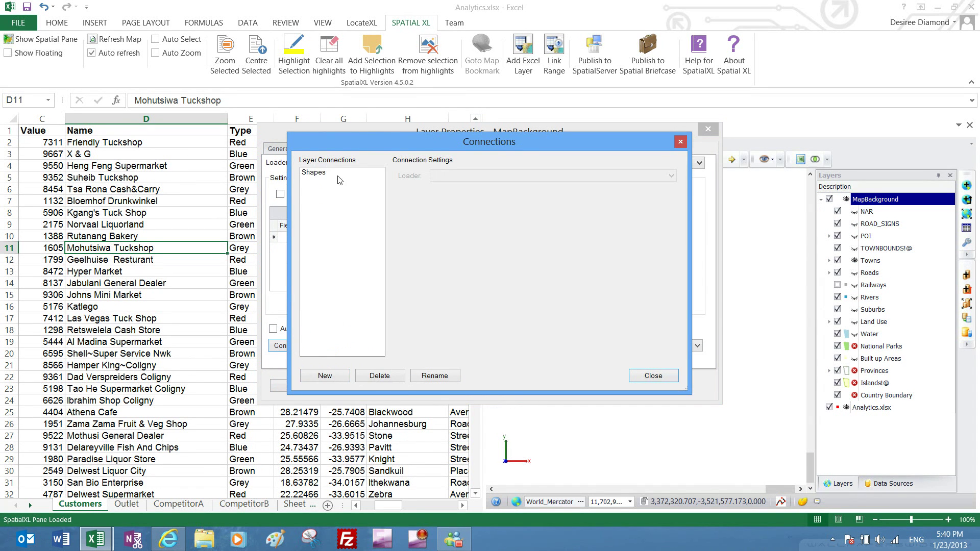
click(315, 174)
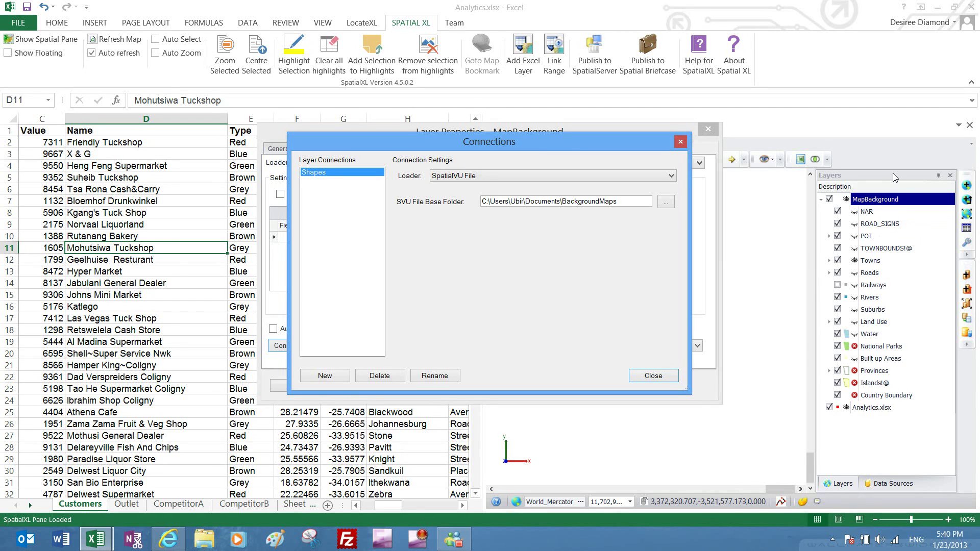
Step: Set the SVU file base folder to Docs\Demonstrations&Data\Mapit-SA-BG and accept the MapBackground layer properties
click(666, 203)
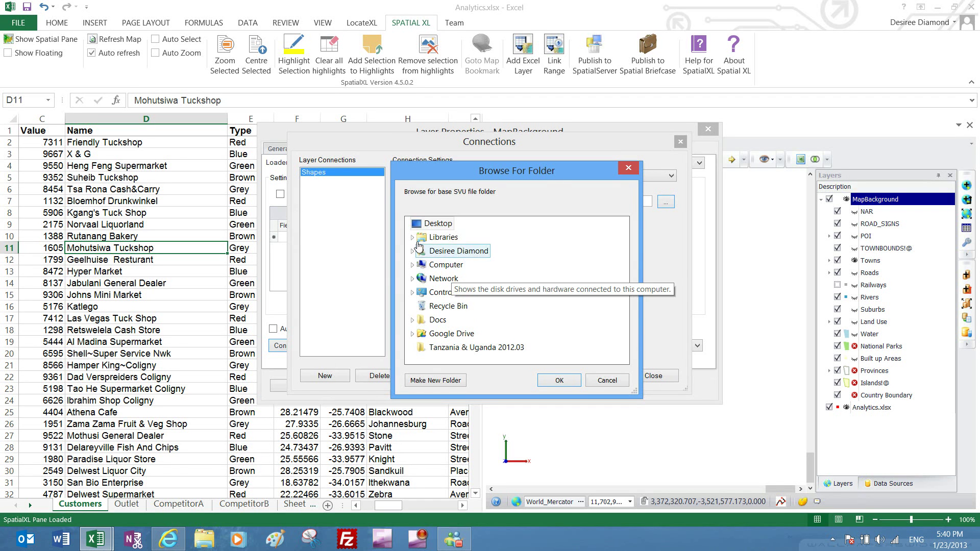
click(413, 320)
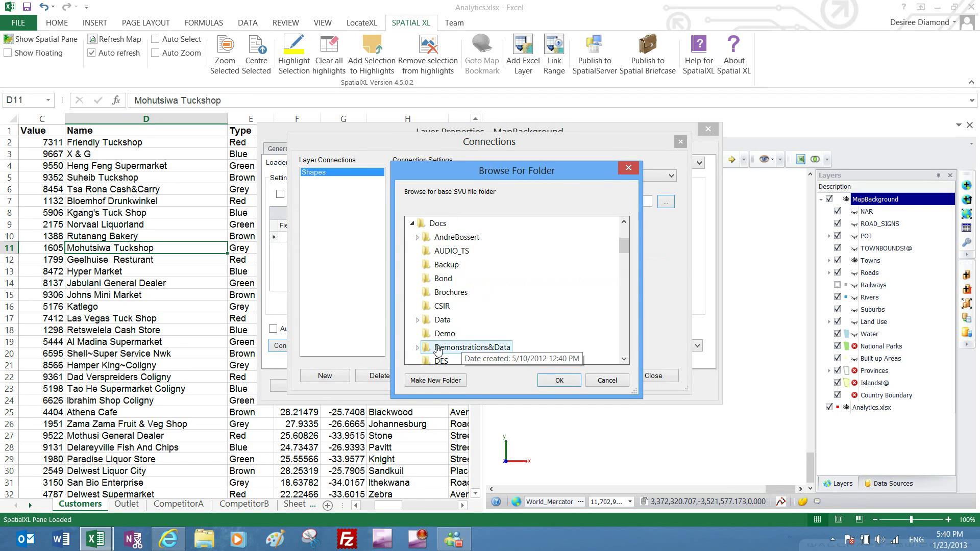
click(417, 347)
scroll(622, 360, down, 4)
click(462, 359)
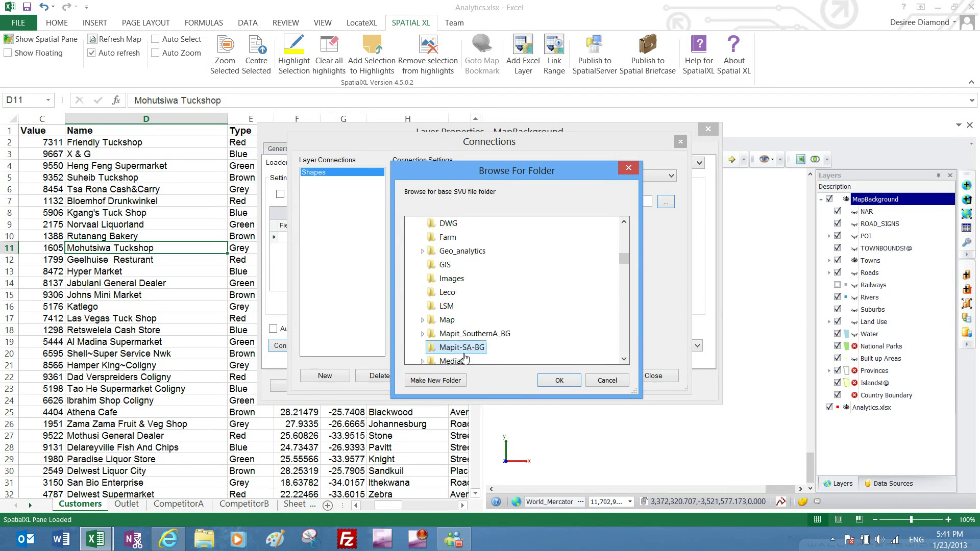
click(560, 380)
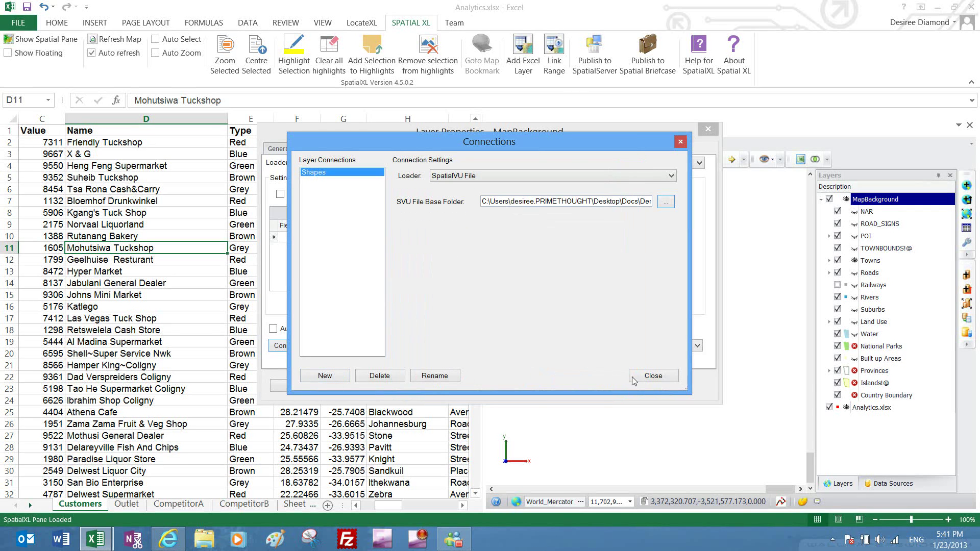
click(653, 376)
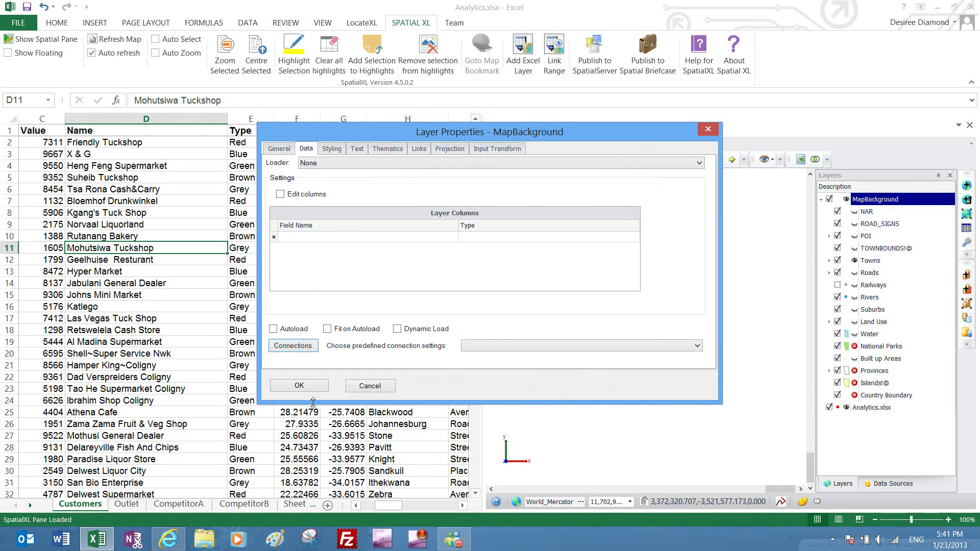
click(299, 386)
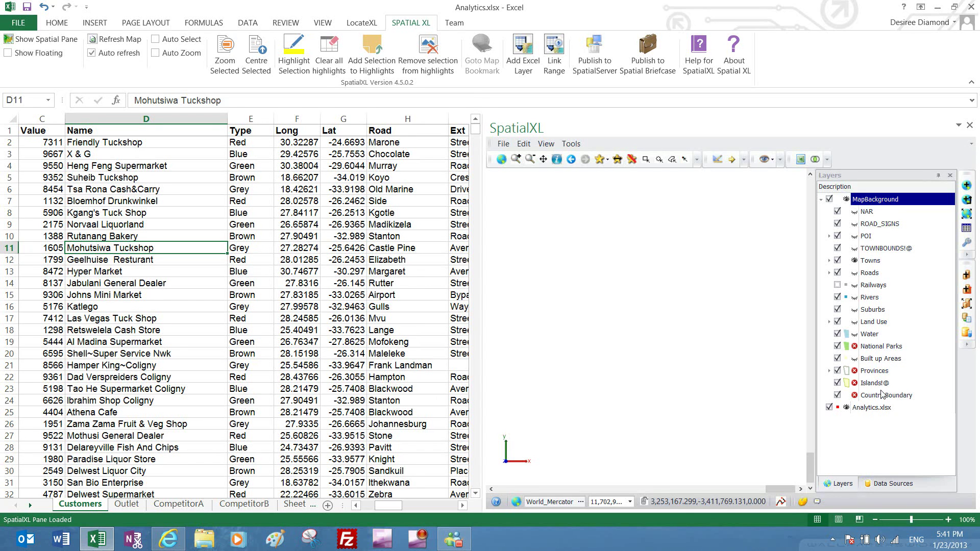
Step: Expand all selected layers in the layer list and reload all of them
right_click(903, 274)
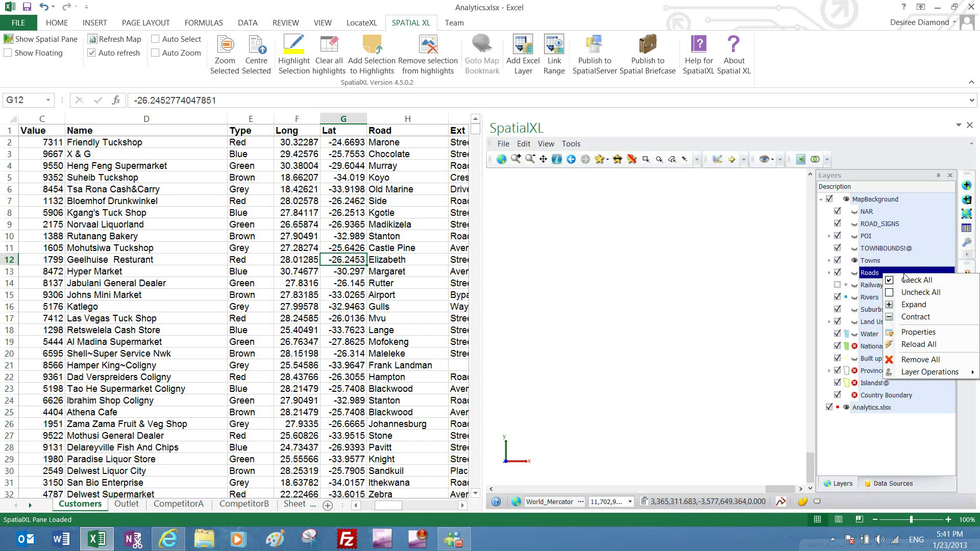
click(914, 305)
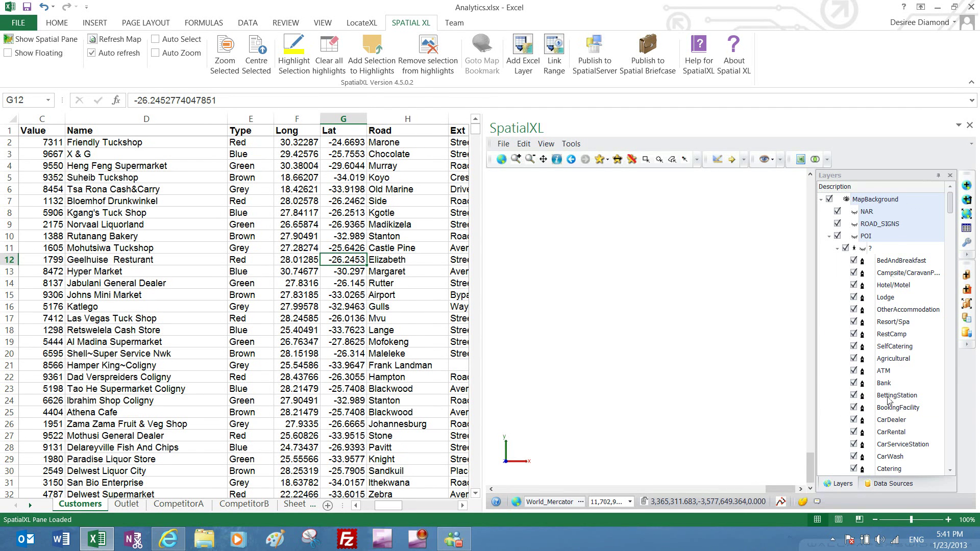
right_click(889, 225)
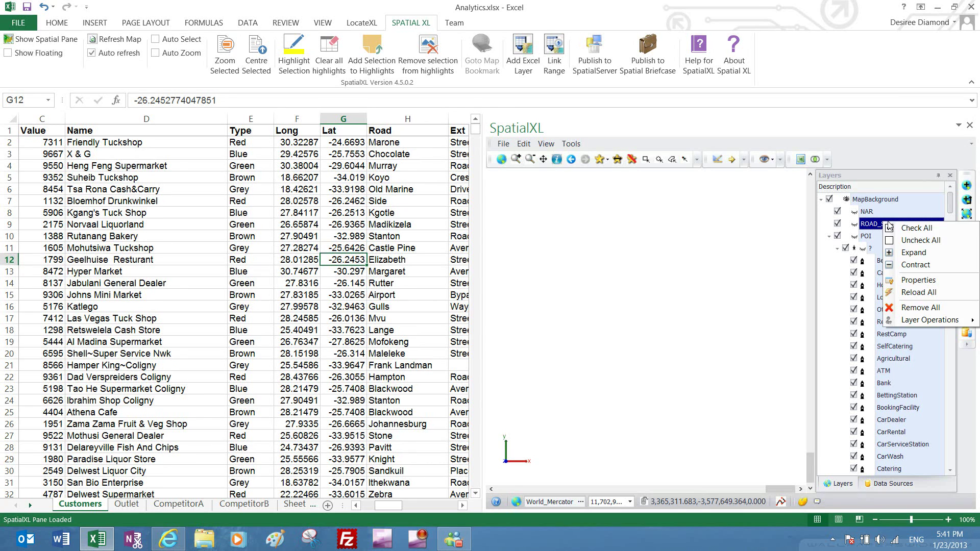
click(918, 295)
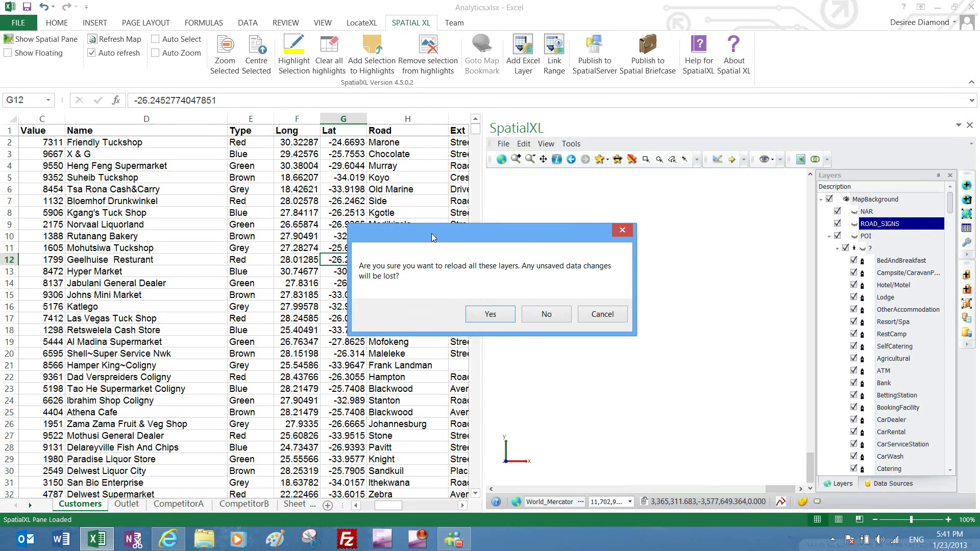
click(488, 314)
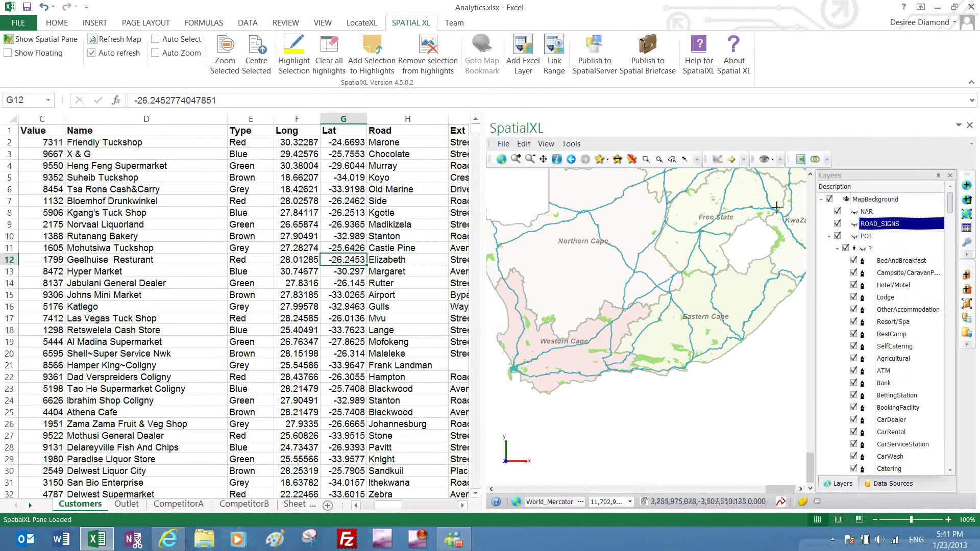
Step: Save the MapBackground layer's properties and collapse its group in the layer list
click(831, 235)
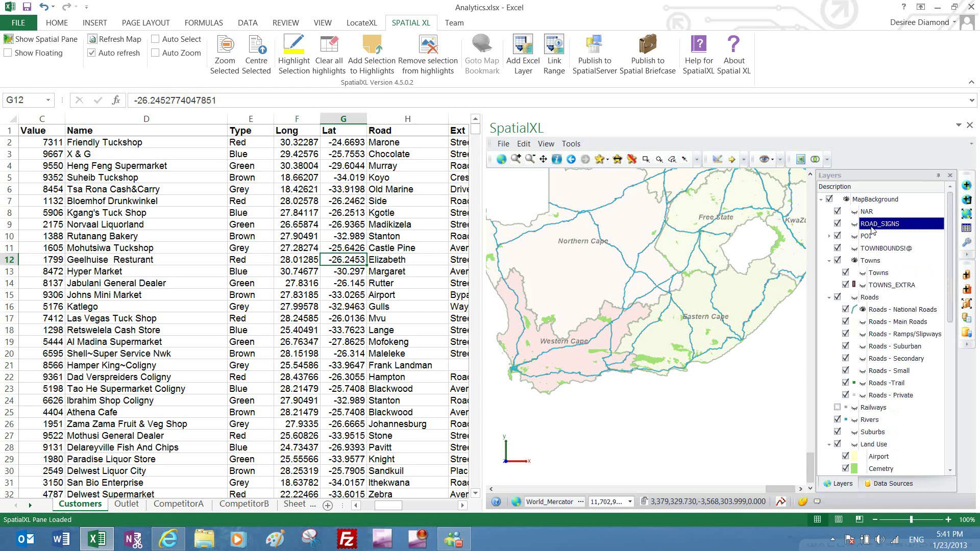
click(873, 199)
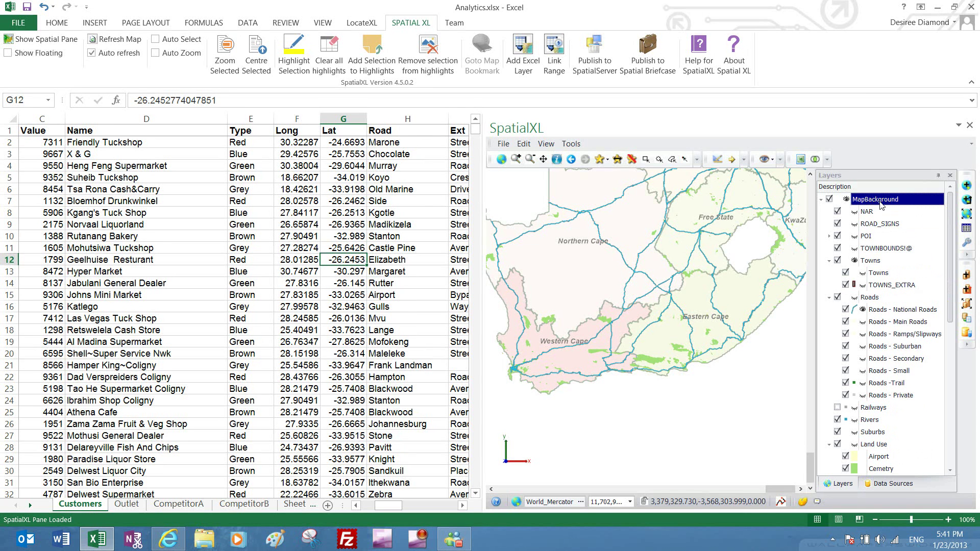
right_click(874, 200)
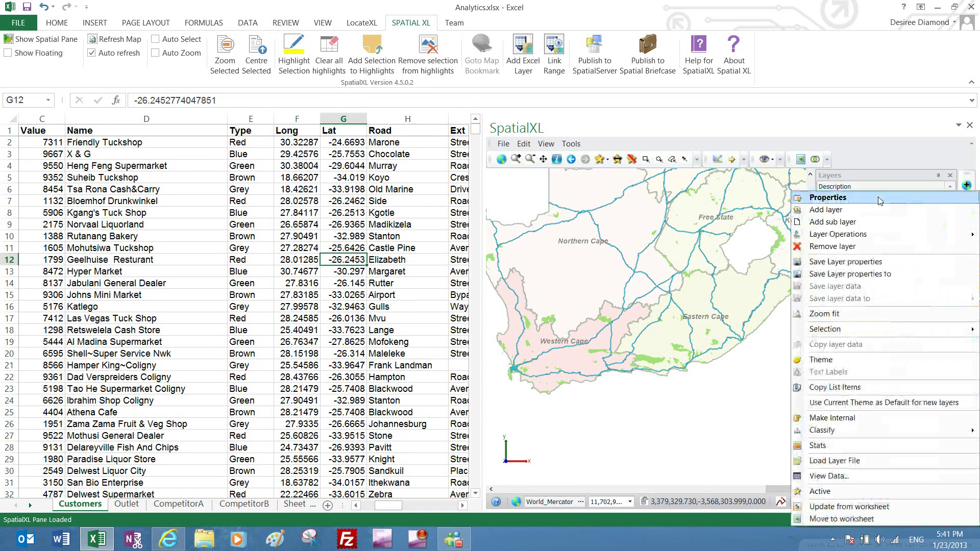
click(861, 263)
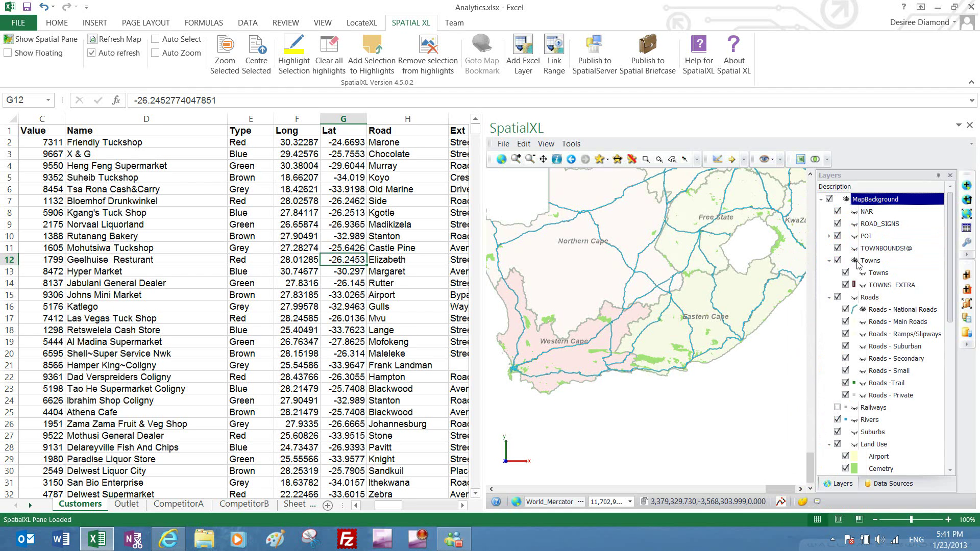
click(821, 200)
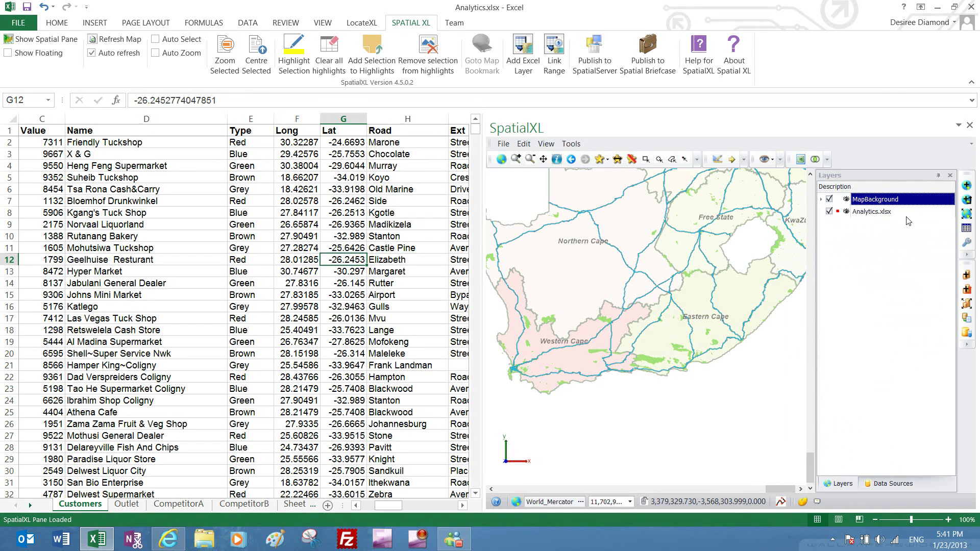
Step: Remove the MapBackground layer and add it again from MyBackground.layer in the Mapit-SA-BG folder
right_click(871, 203)
click(836, 252)
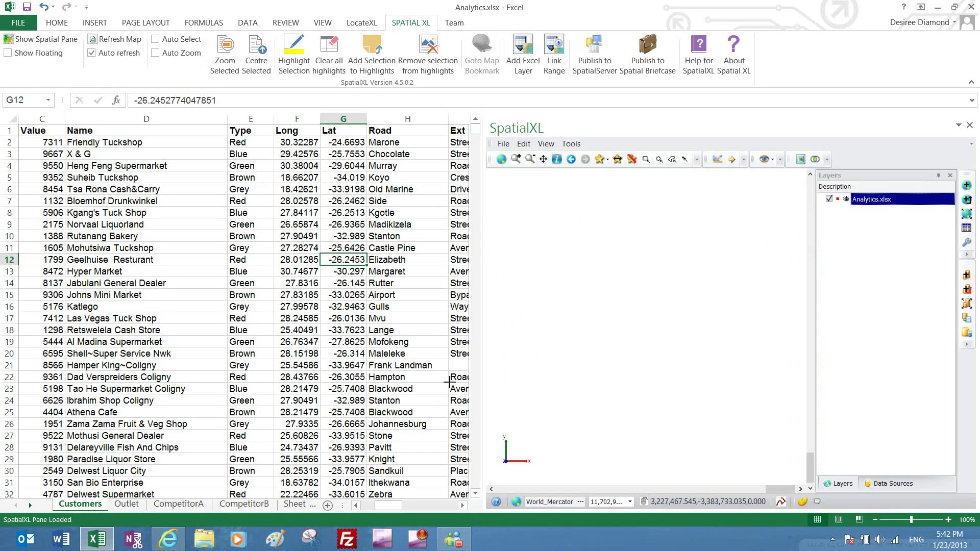
click(204, 542)
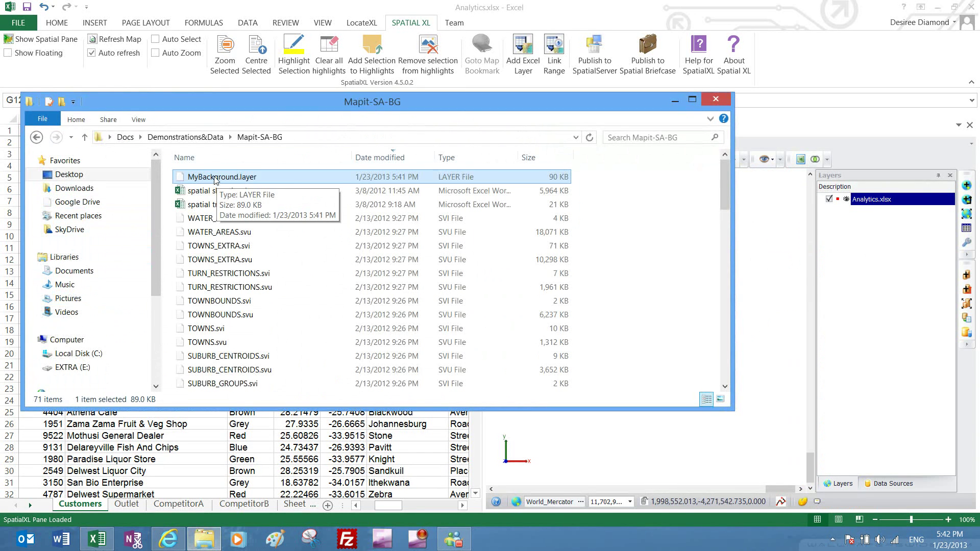
drag(214, 180, 907, 279)
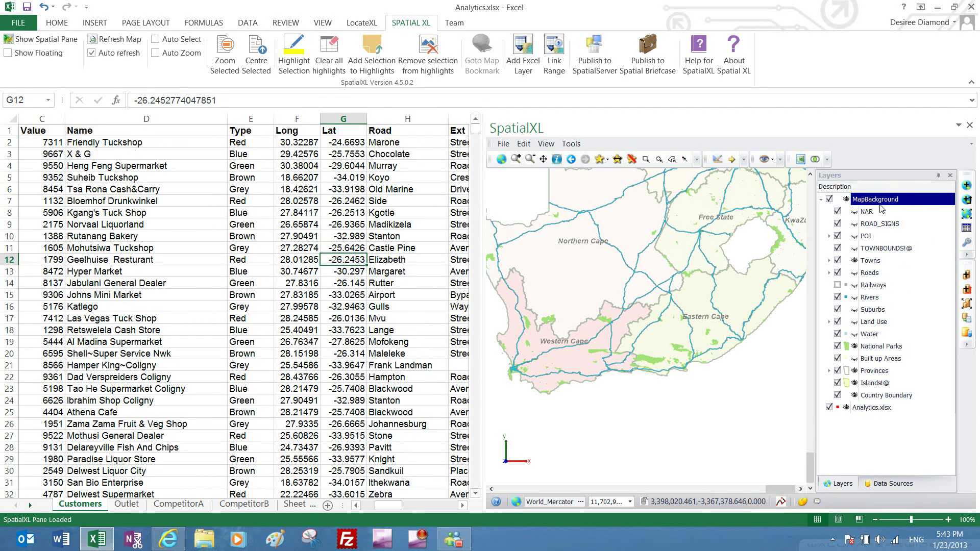
Step: Nest the collapsed MapBackground layer under Analytics.xlsx and expand its sublayers
click(821, 199)
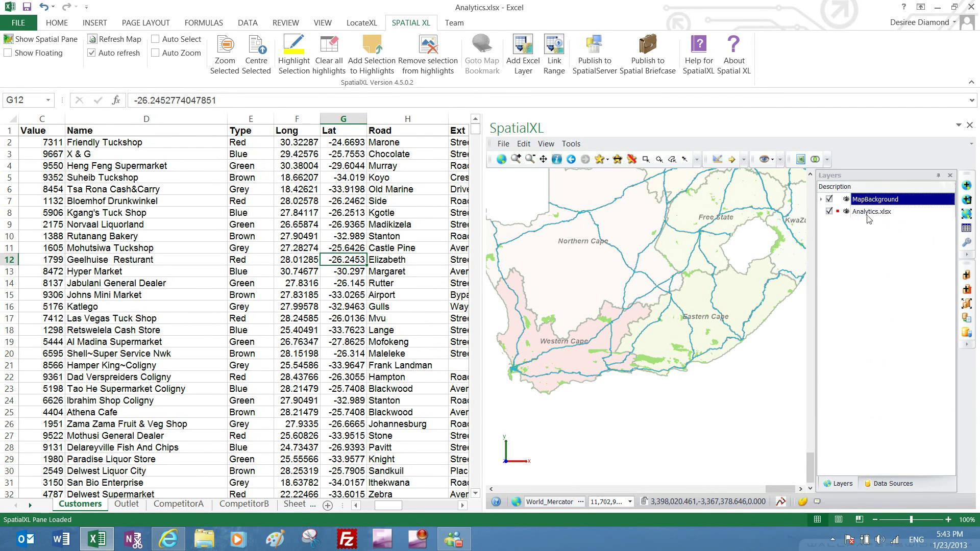
drag(868, 204, 868, 211)
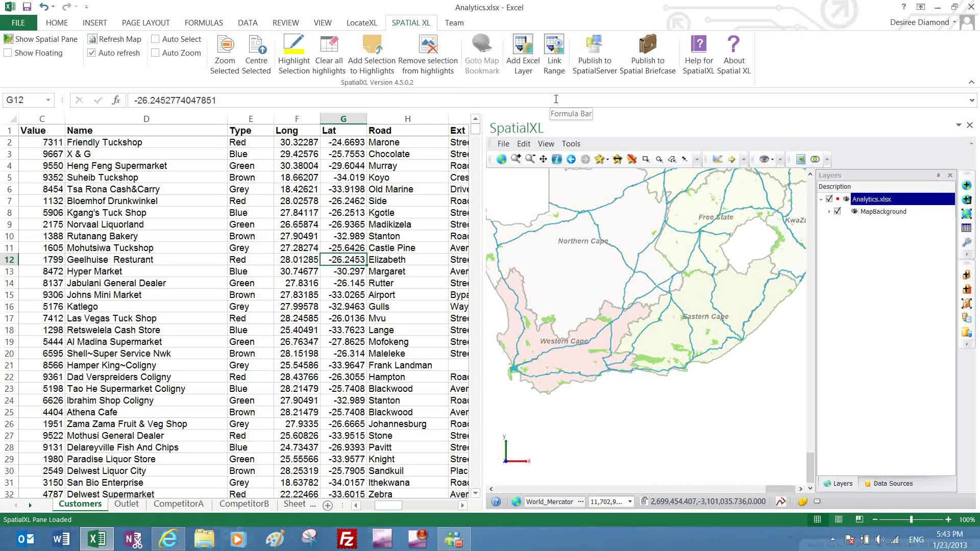
double_click(899, 212)
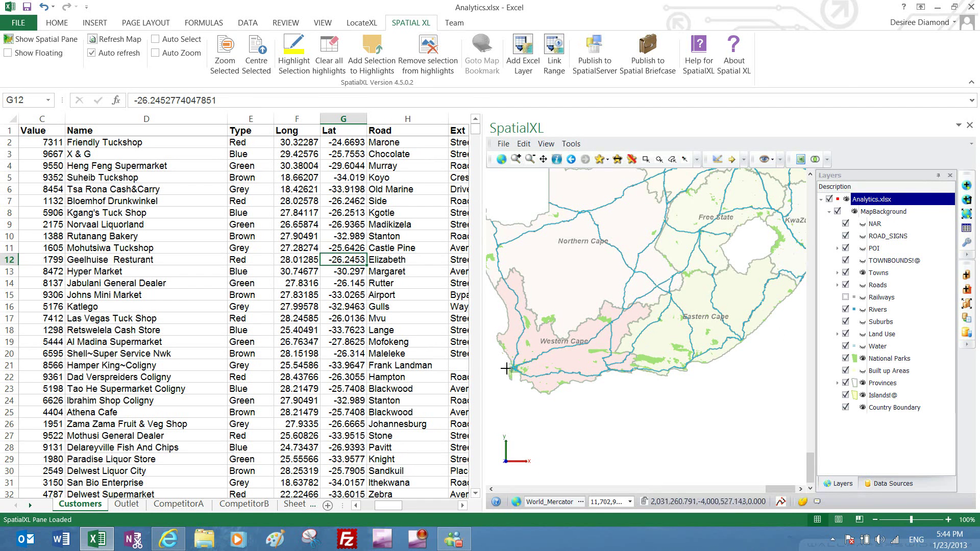
Step: Zoom the map in on the Western Cape's southwest coast to examine the suburbs and streets around Parow and Bellville
scroll(511, 367, up, 1)
scroll(510, 368, up, 5)
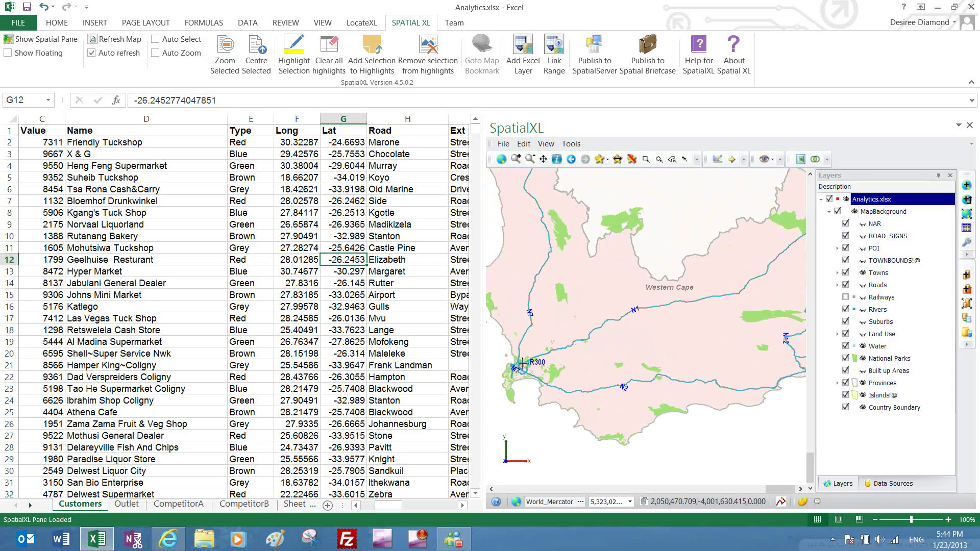
scroll(533, 358, up, 5)
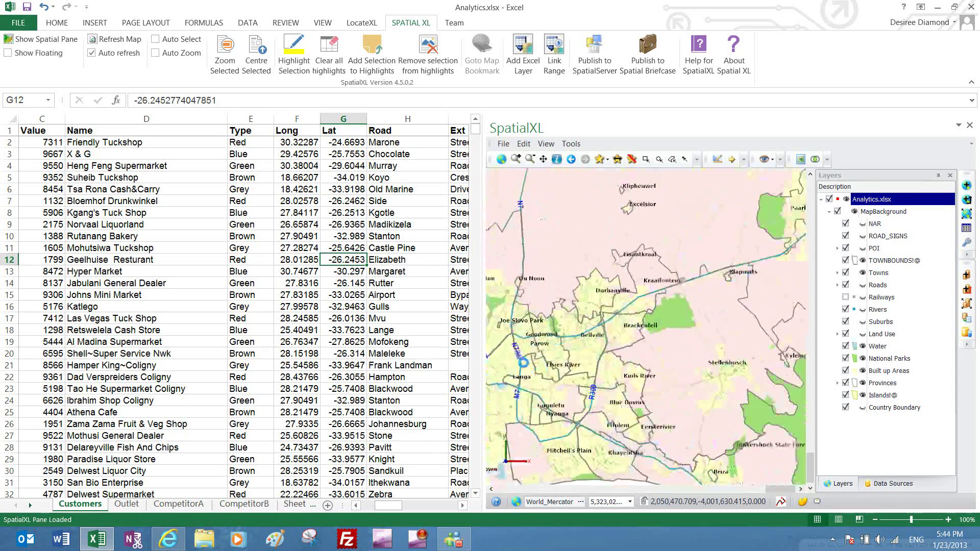
scroll(589, 350, up, 5)
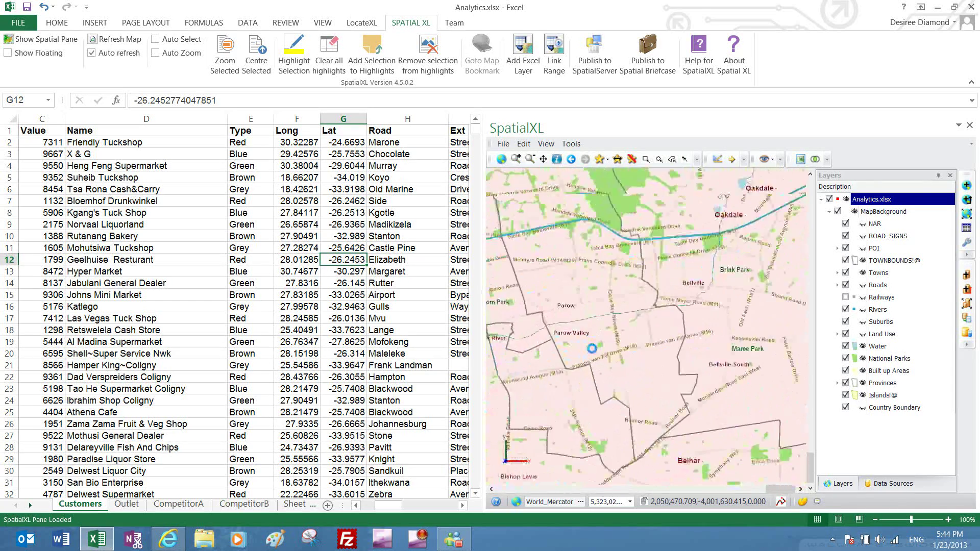
Step: Return the map to the full extent of South Africa and collapse the MapBackground group in the layer list
scroll(594, 344, down, 9)
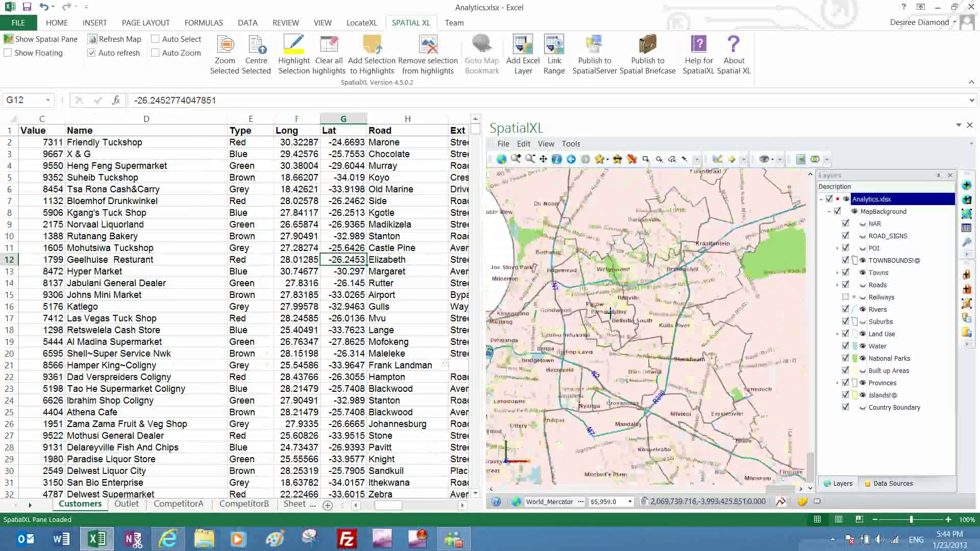
scroll(610, 313, down, 8)
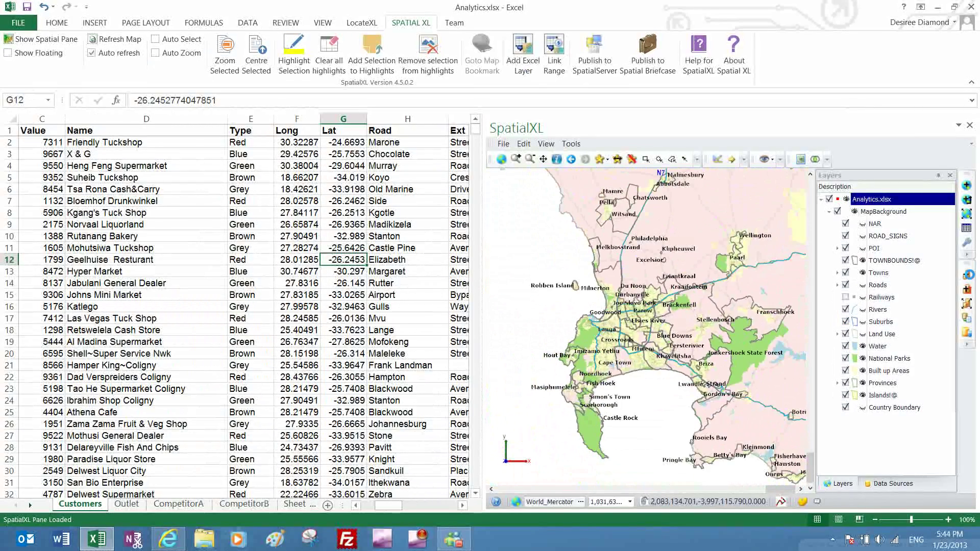
click(968, 214)
click(830, 212)
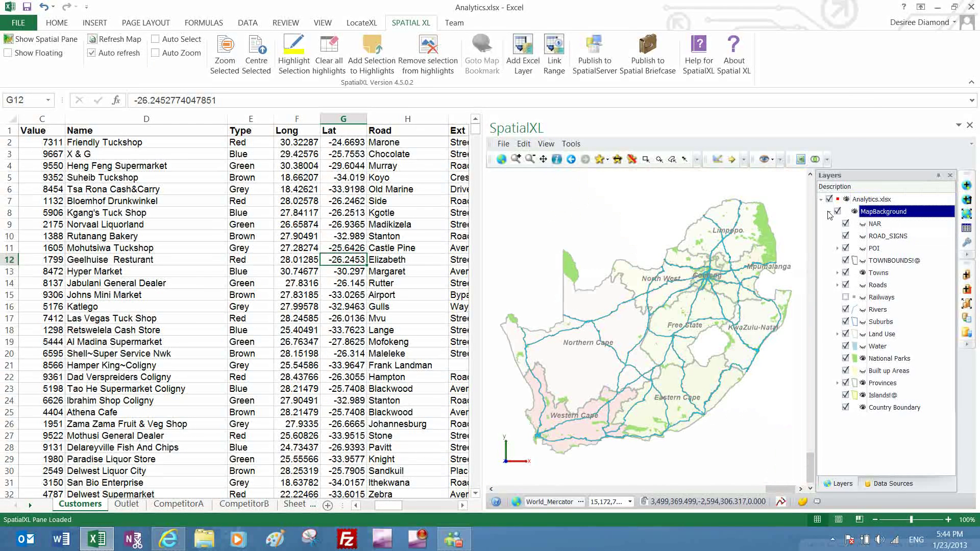
click(829, 212)
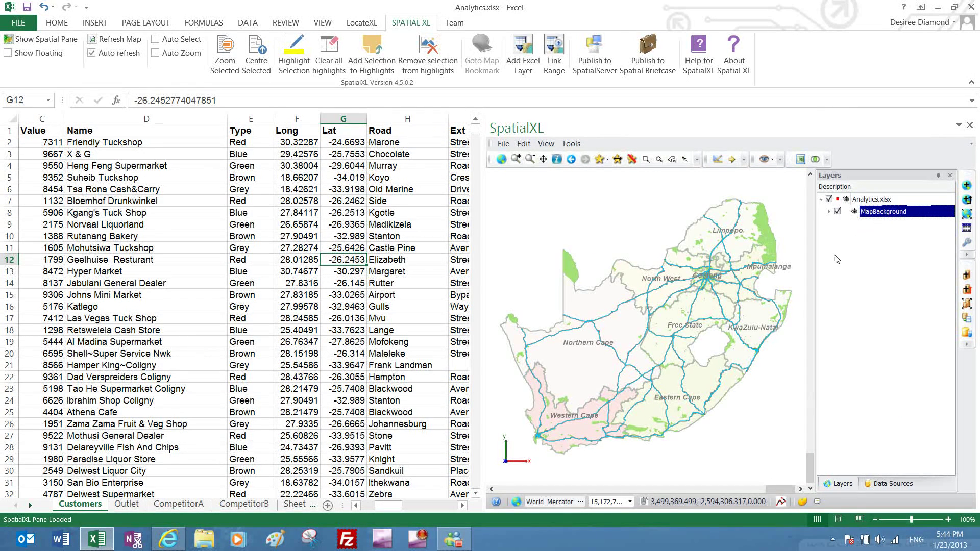
Step: Add a new layer under Analytics.xlsx using the Bing Maps loader with satellite scenery
right_click(866, 245)
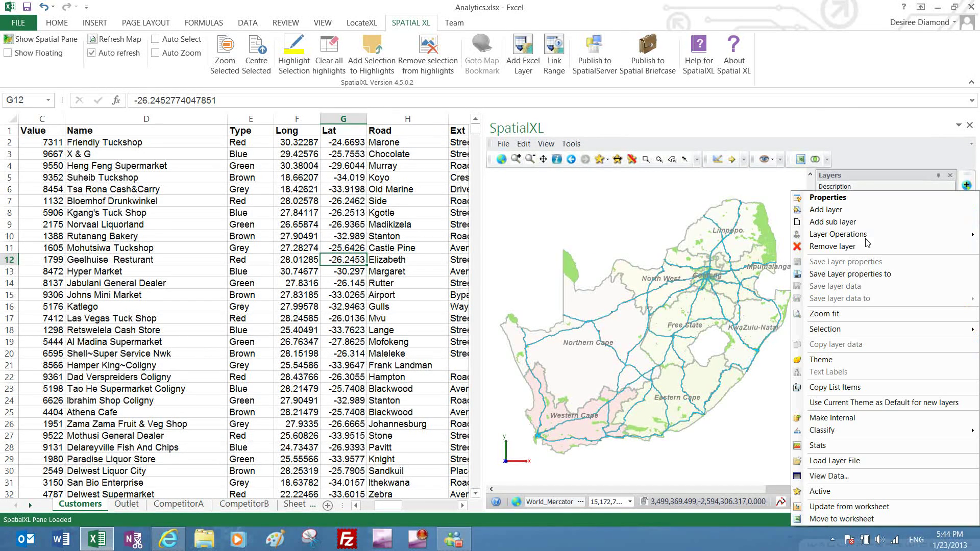
click(840, 212)
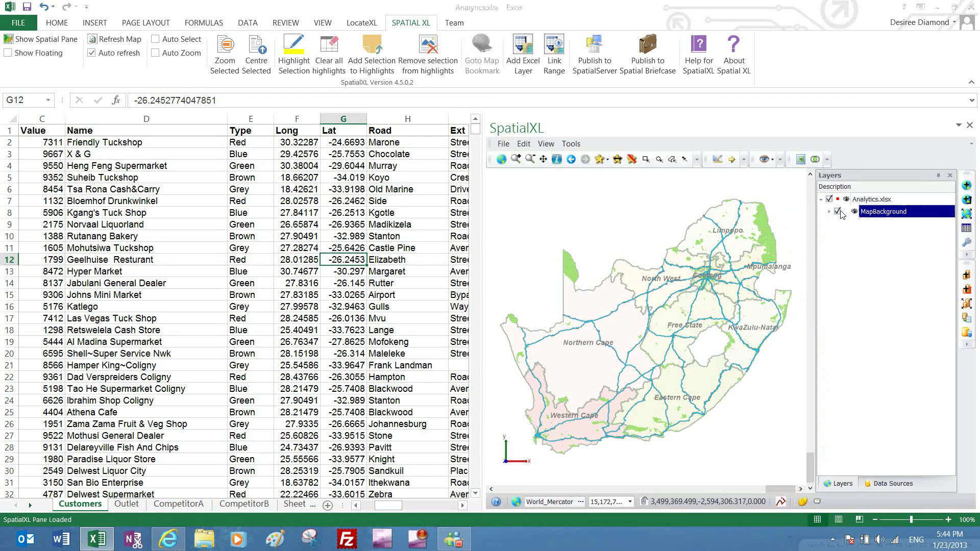
click(306, 148)
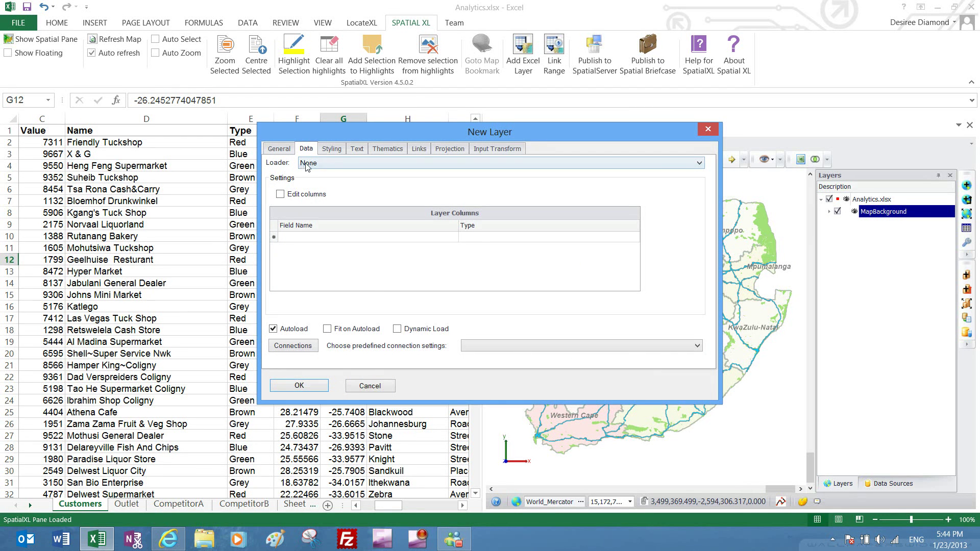
click(310, 164)
click(314, 193)
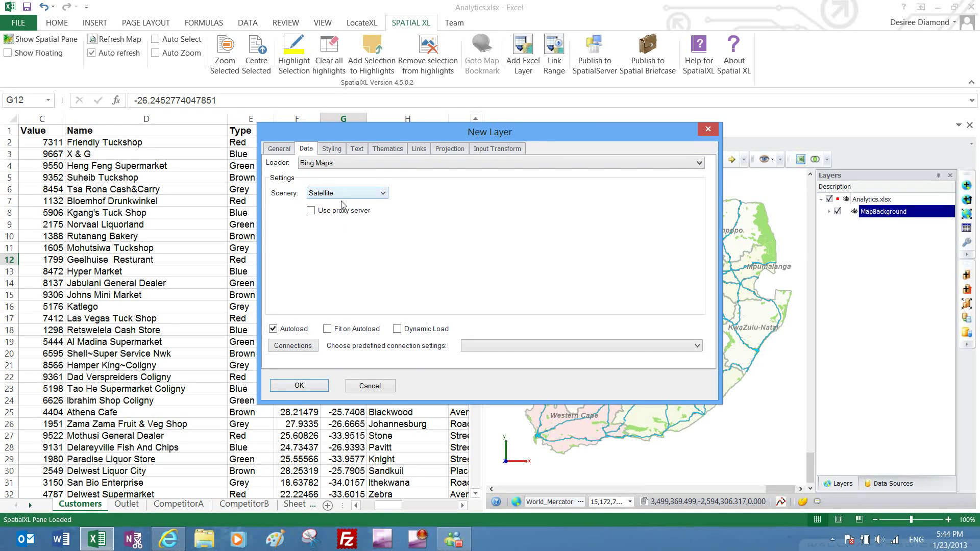
click(311, 387)
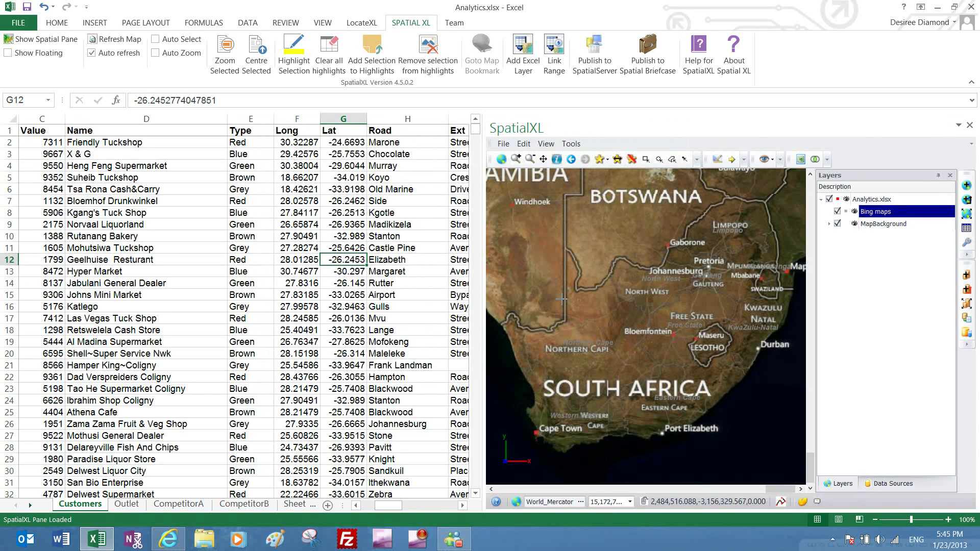
Step: Move the Bing maps layer below MapBackground in the layer order under Analytics.xlsx
click(860, 250)
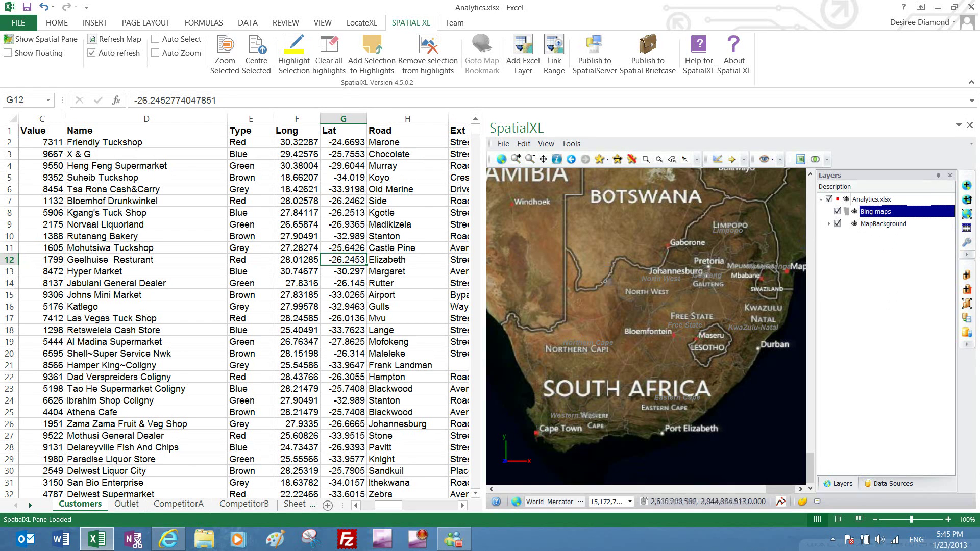
click(876, 226)
click(879, 212)
click(876, 226)
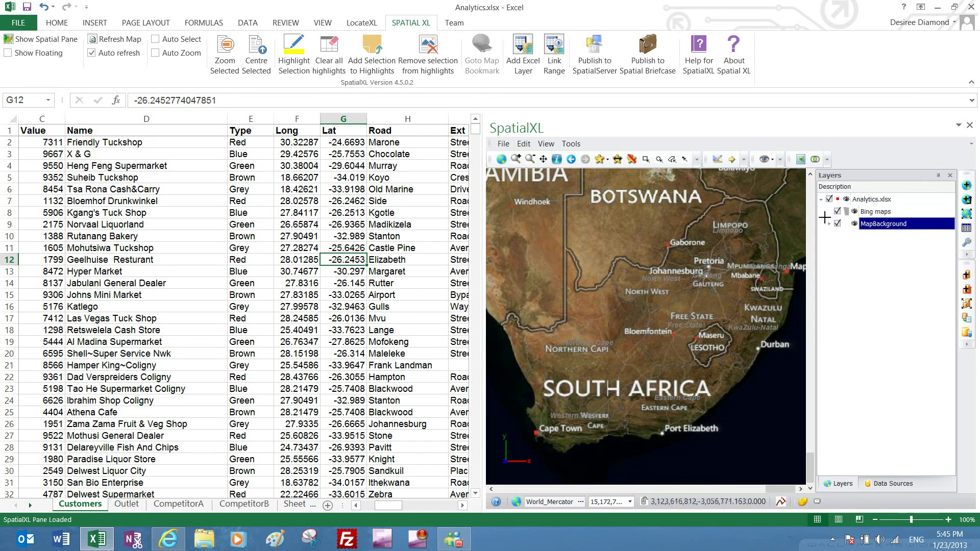
click(871, 213)
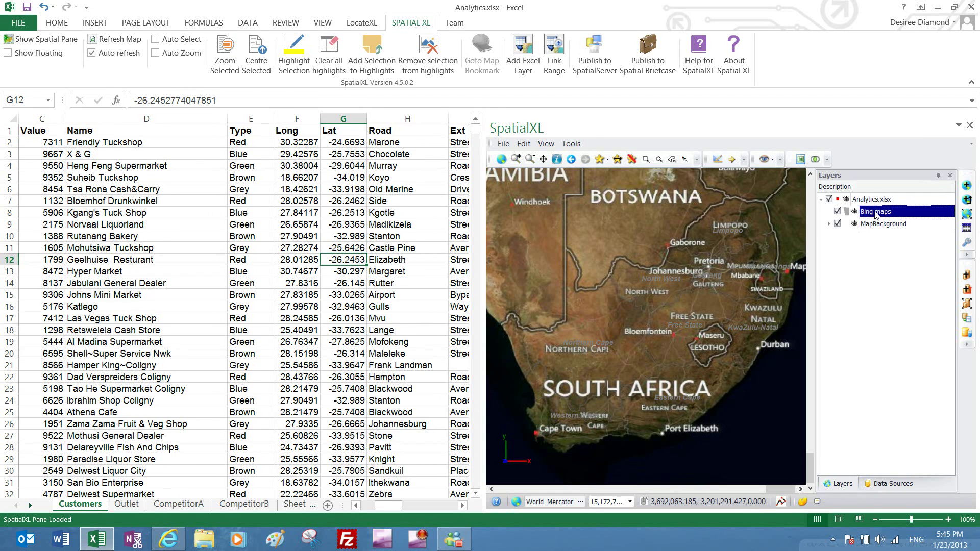
drag(876, 215, 884, 232)
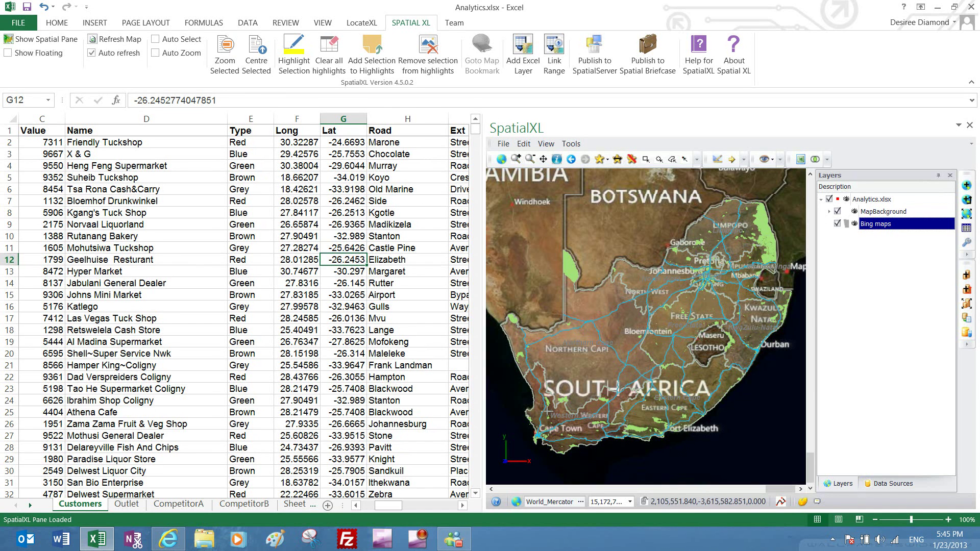
Step: Compare the map with Bing maps and MapBackground each hidden and shown in turn, and review MapBackground's sublayers
click(838, 224)
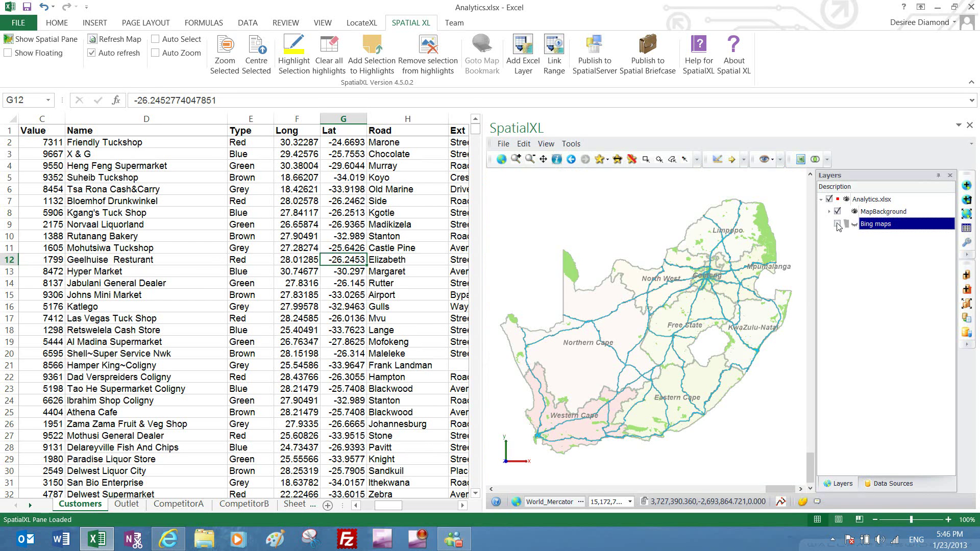
click(838, 224)
click(838, 212)
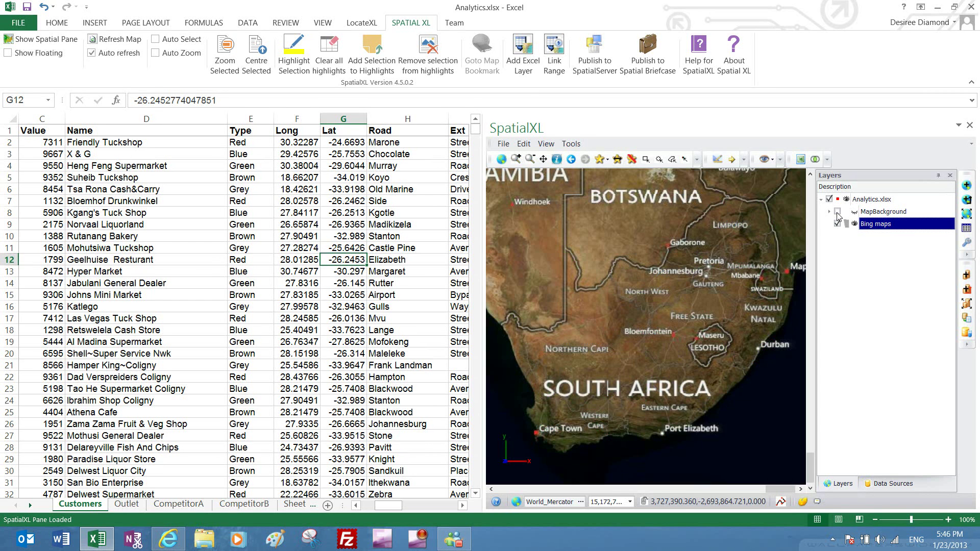
click(838, 211)
click(830, 212)
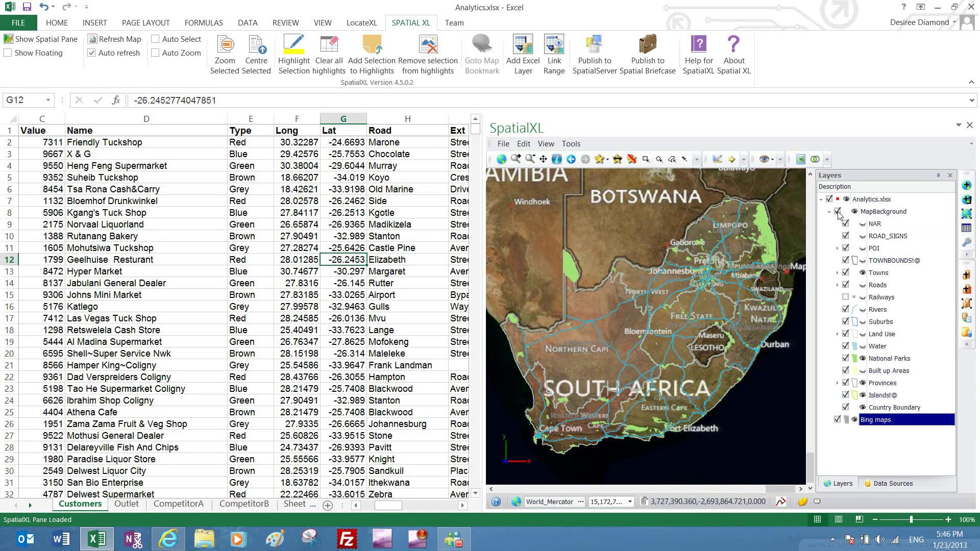
click(838, 212)
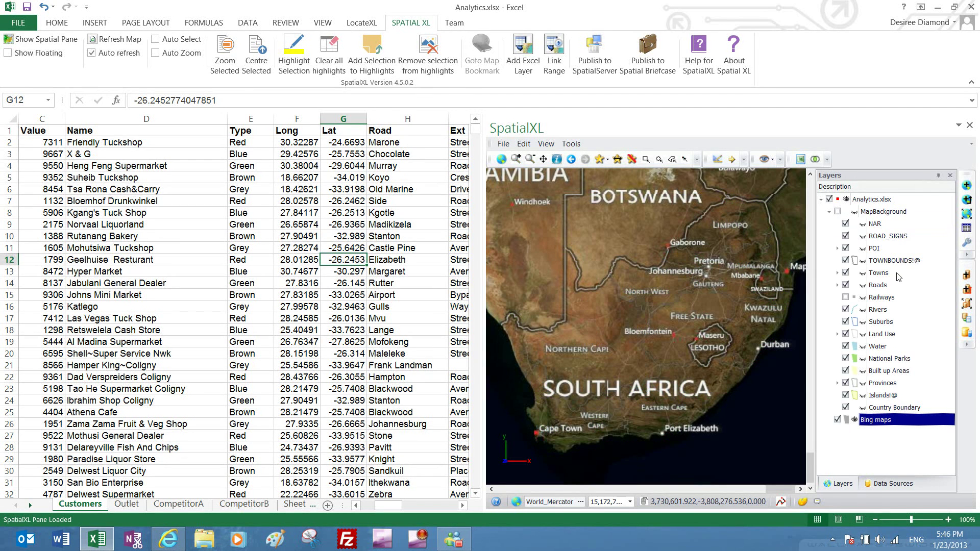
click(838, 211)
click(829, 211)
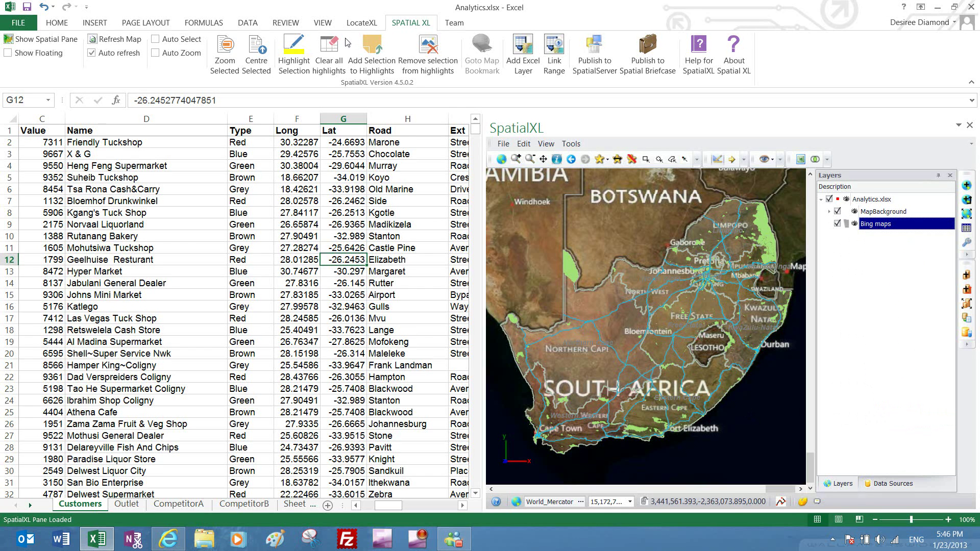
Step: Save the Analytics.xlsx workbook, then collapse and re-expand its group in the layer list
key(ctrl+s)
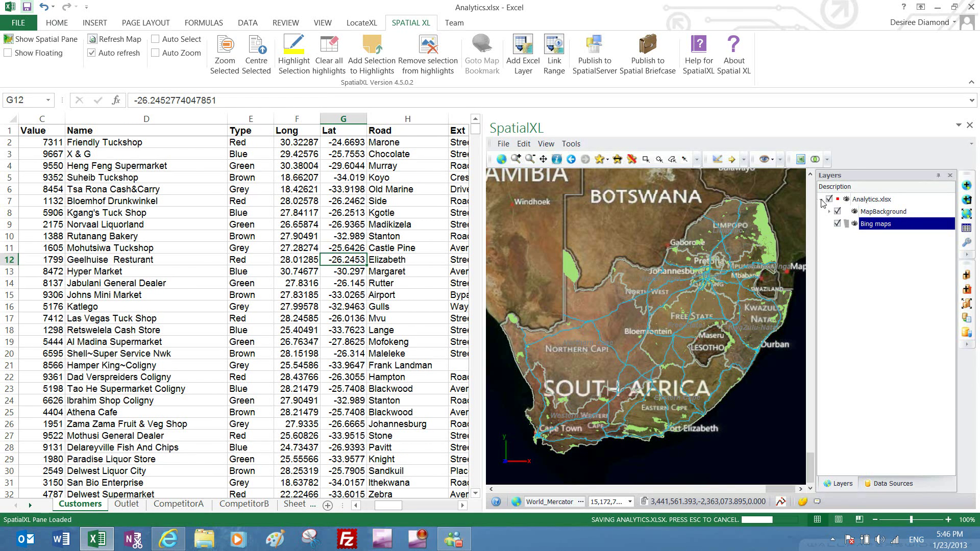
click(867, 200)
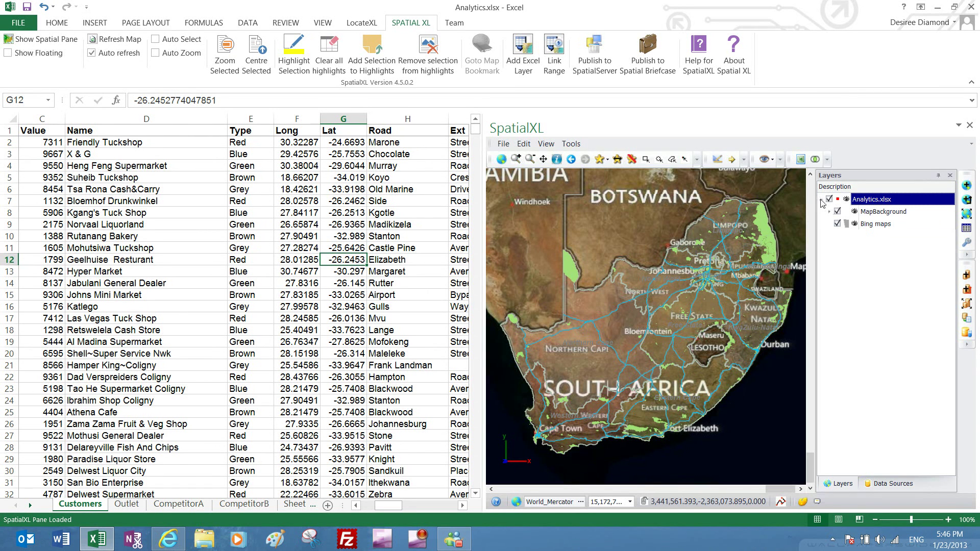
click(821, 201)
click(821, 201)
Step: Add the Customers sheet's data to the map as an Excel layer with blue points of size 3
click(194, 226)
click(141, 212)
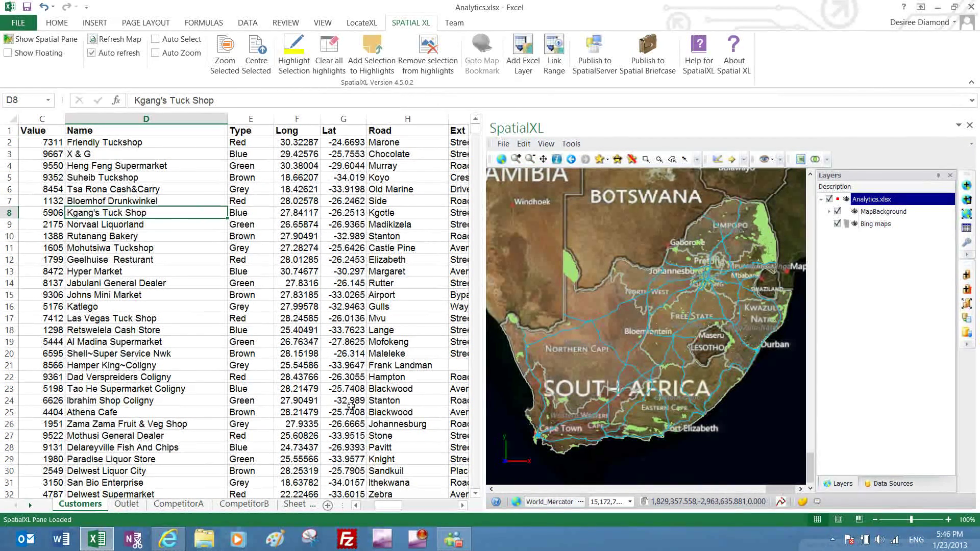
right_click(169, 228)
mouse_move(222, 493)
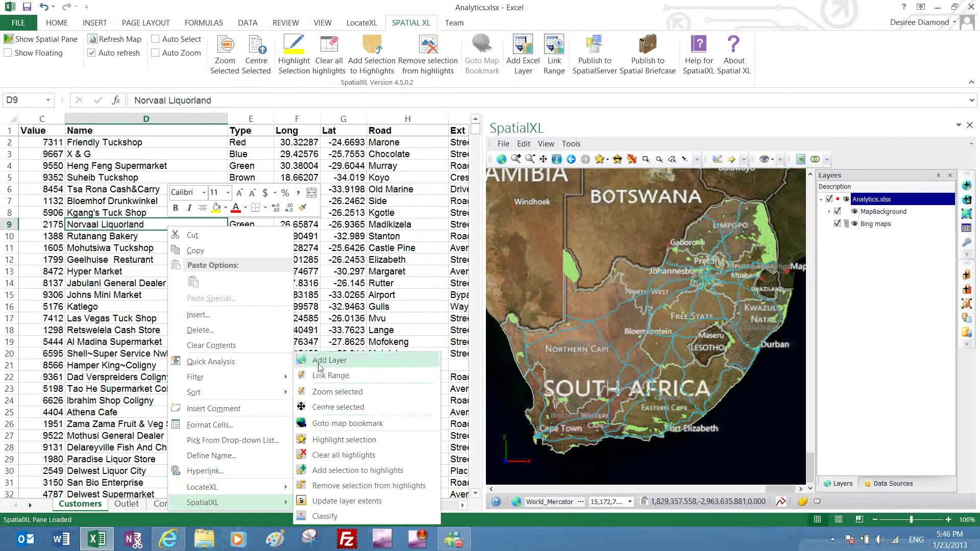
click(321, 363)
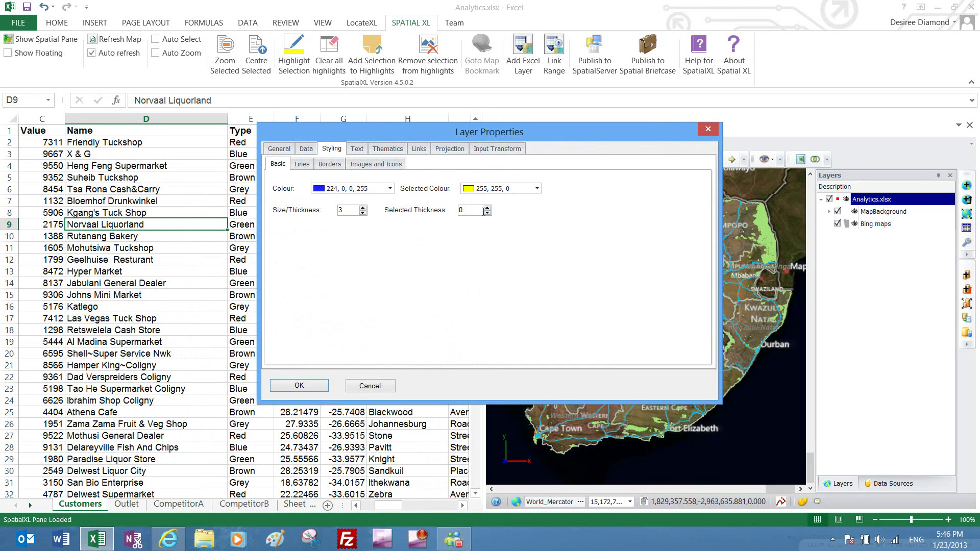
click(300, 386)
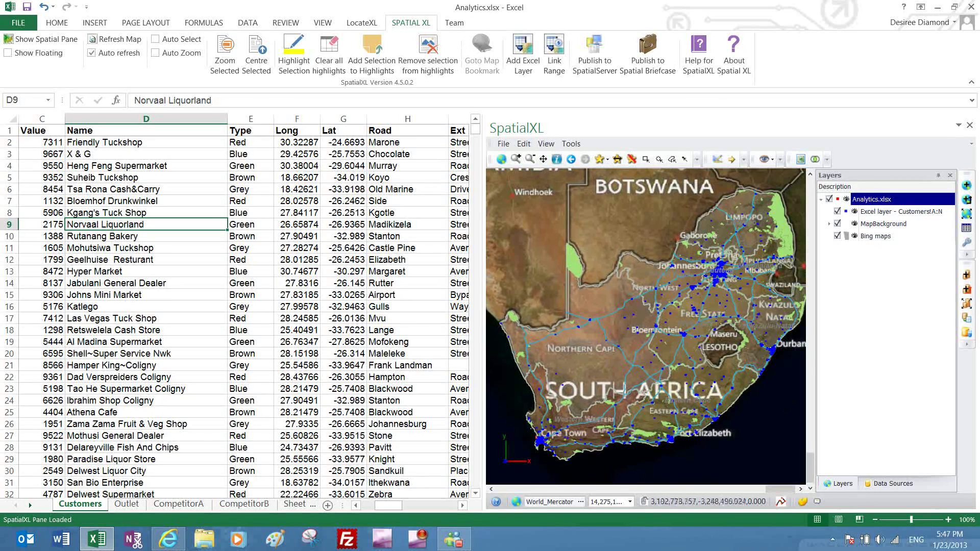
Step: Move the Customers Excel layer below Bing maps, then return it above MapBackground
click(878, 212)
drag(882, 216, 886, 246)
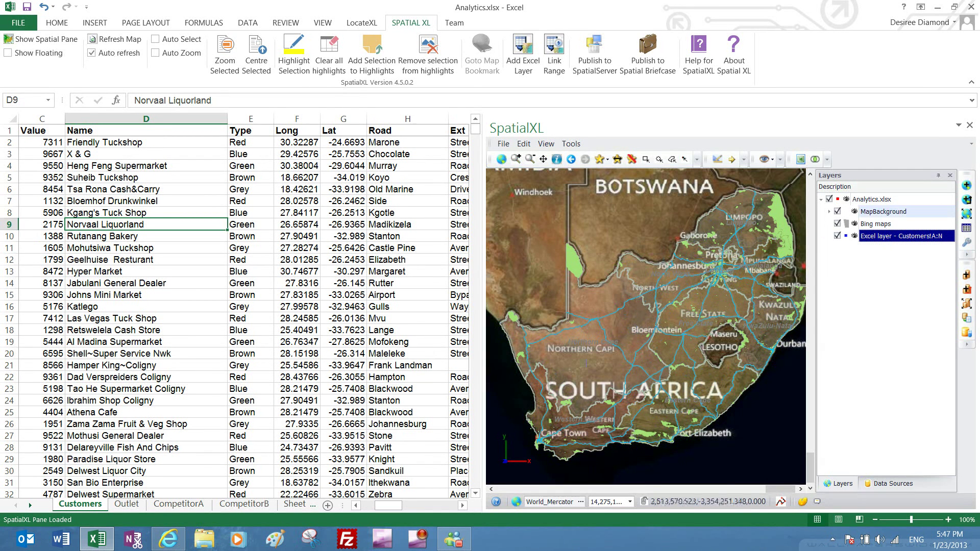
drag(888, 241, 883, 211)
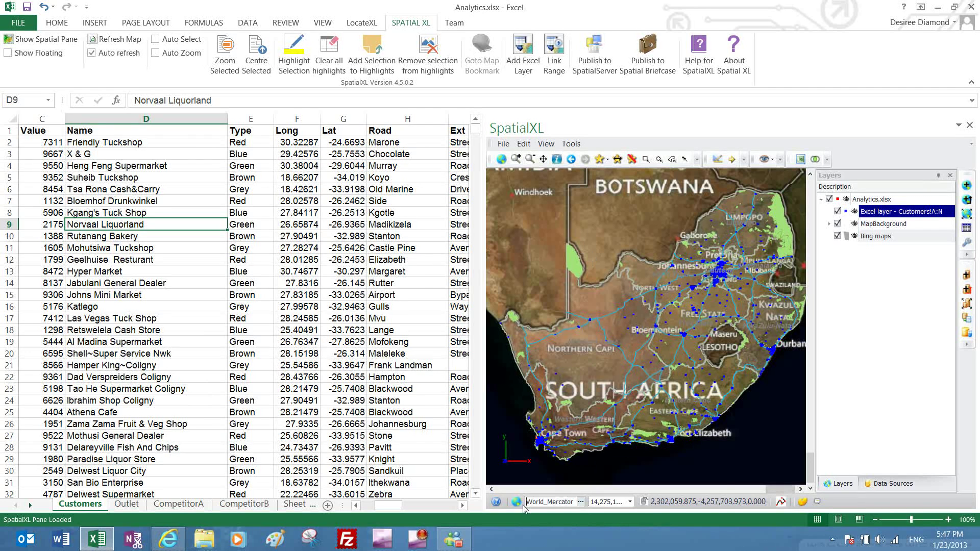
Step: Change the scene projection to GCS_WGS_1984 and fit the map to the Customers Excel layer
click(581, 501)
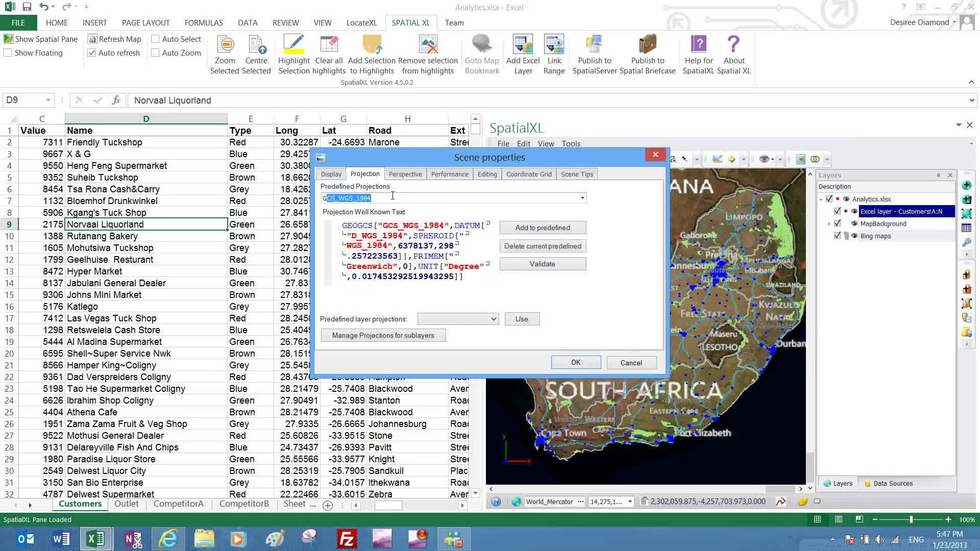
click(571, 363)
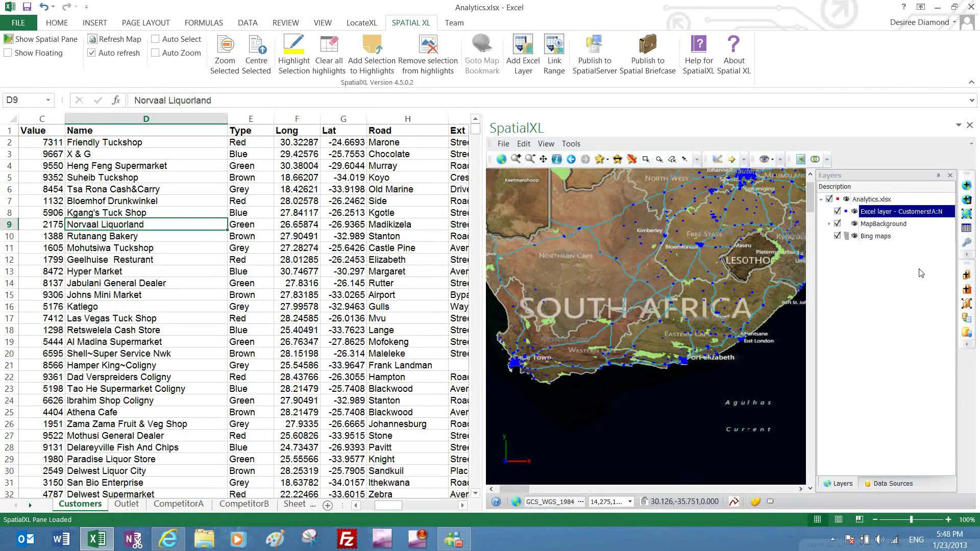
click(969, 215)
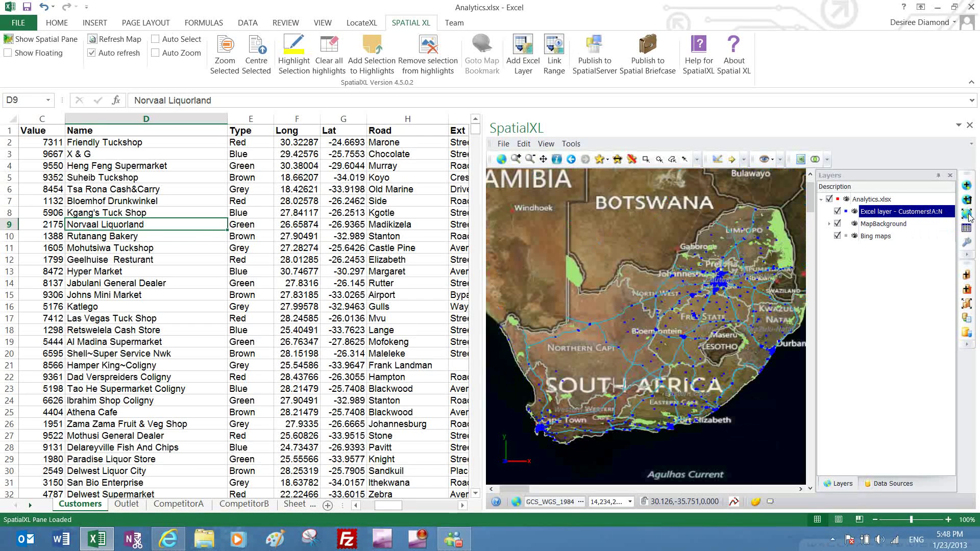